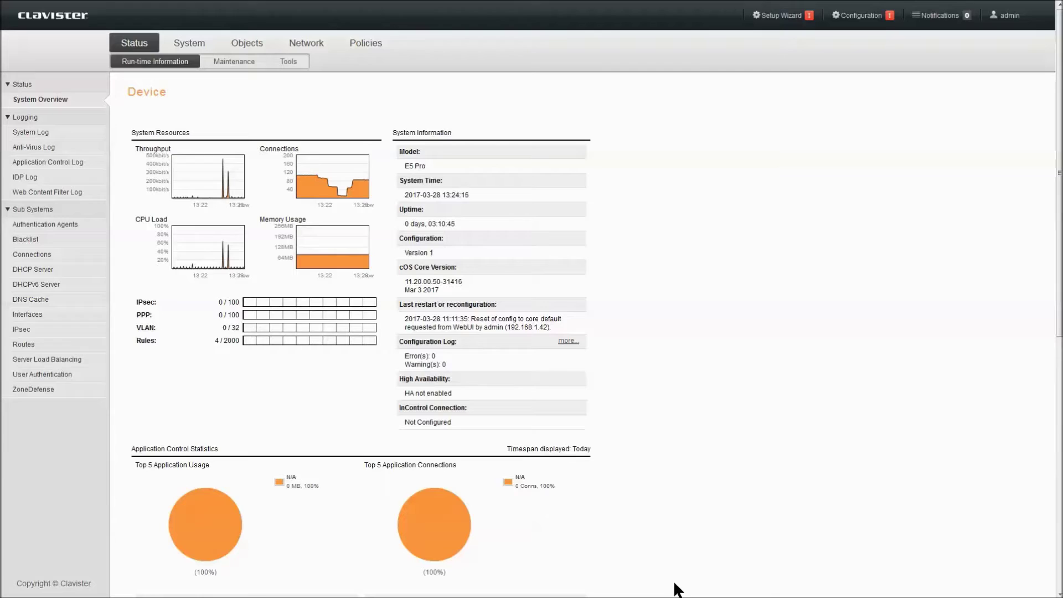
Start the setup wizard and replace the admin password with a new confirmed password.
click(774, 15)
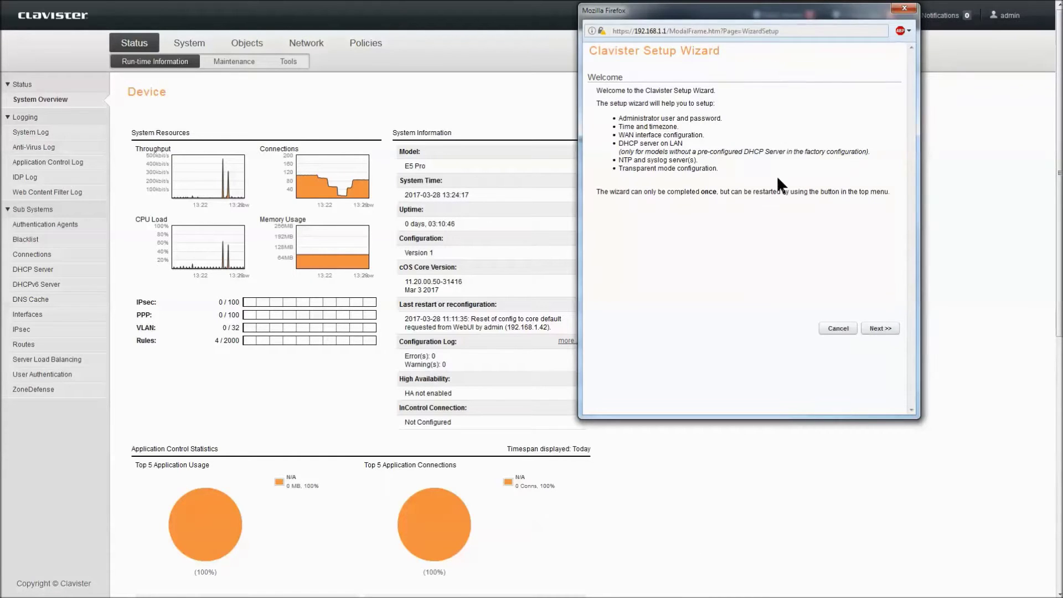
click(866, 329)
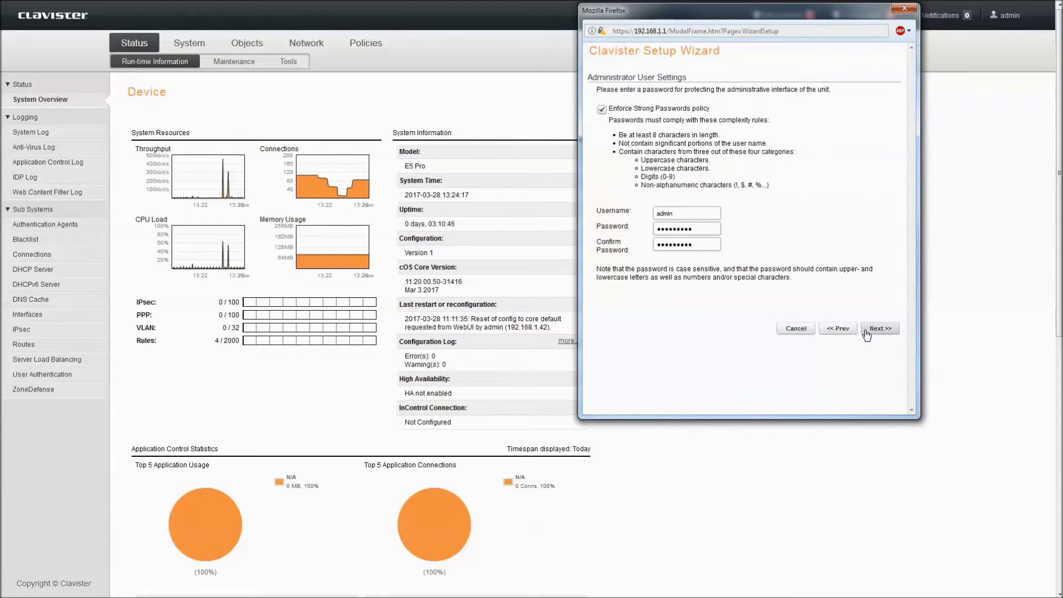
click(706, 228)
click(706, 254)
key(ctrl+v)
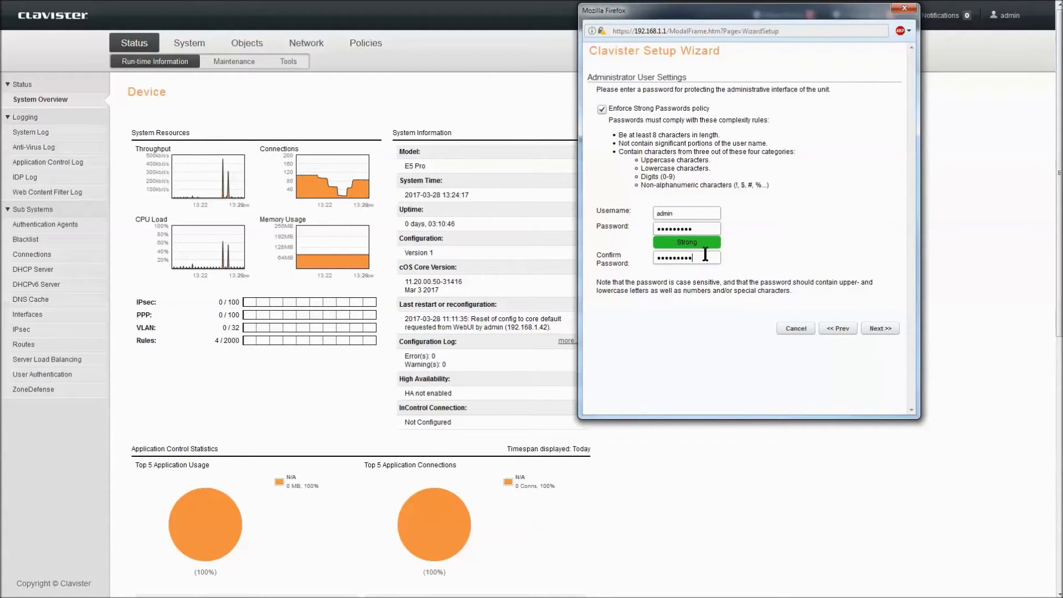
click(878, 329)
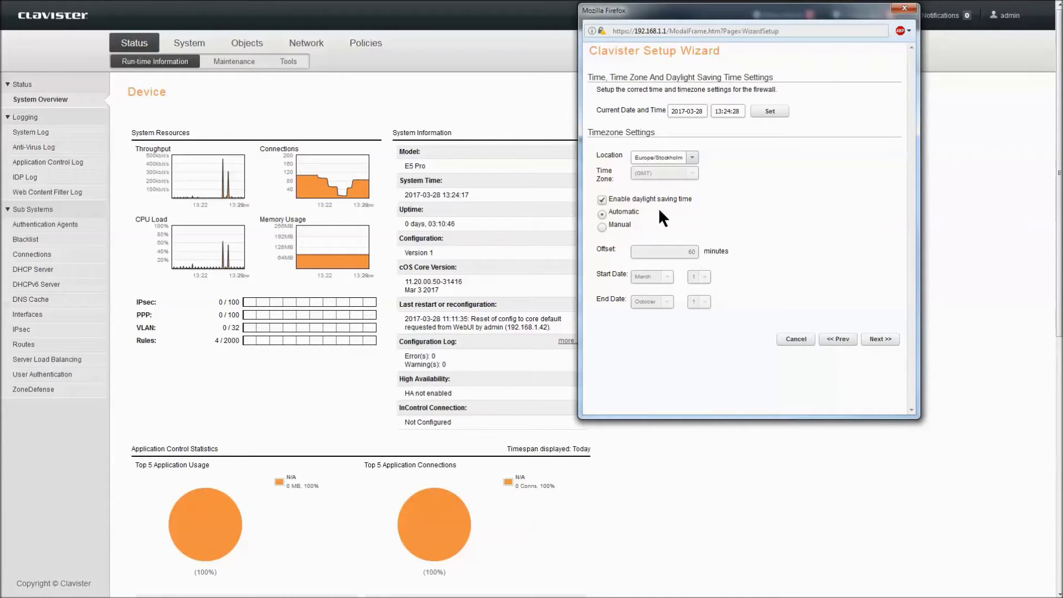
Keep the default time zone and normal mode, and keep G1 as the WAN interface.
click(880, 339)
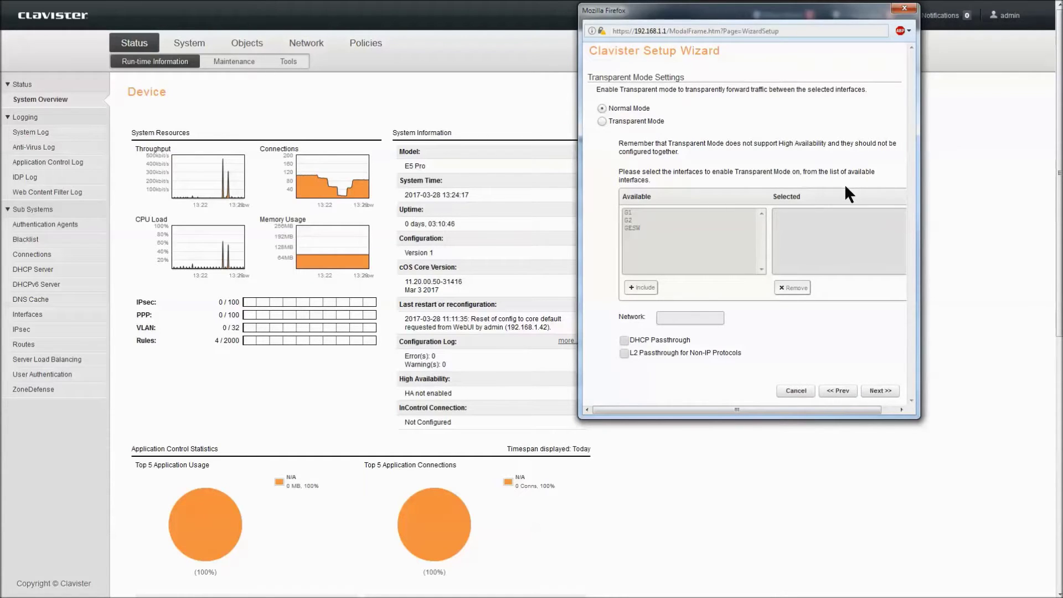
click(881, 390)
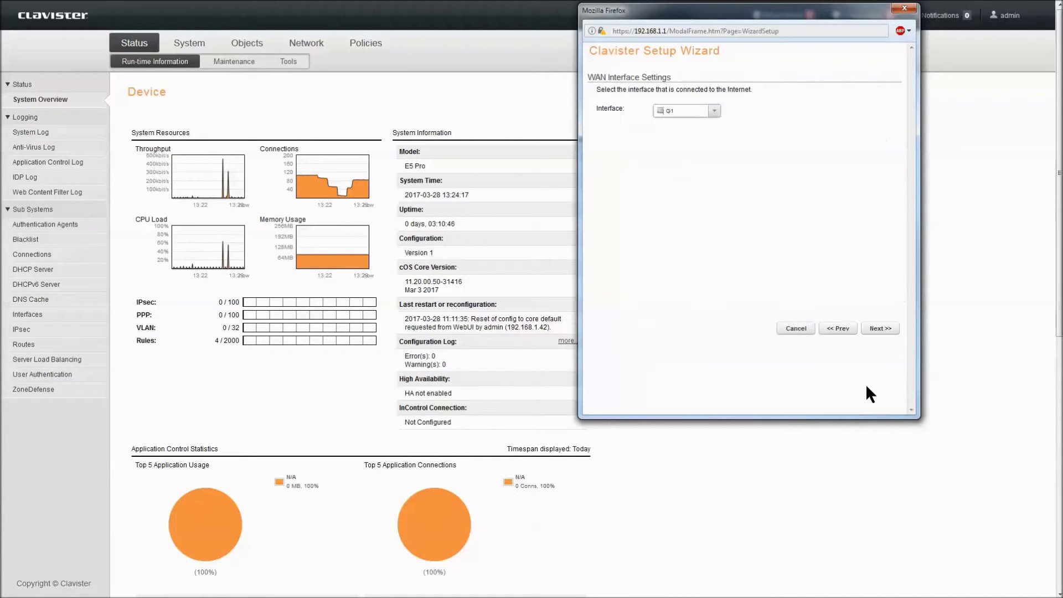
click(715, 111)
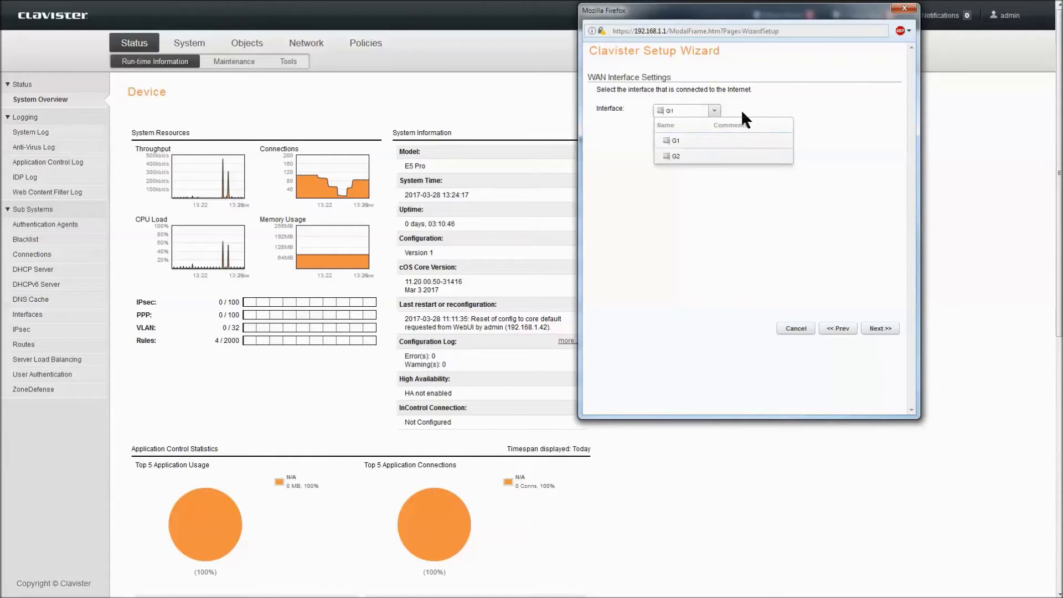
click(741, 109)
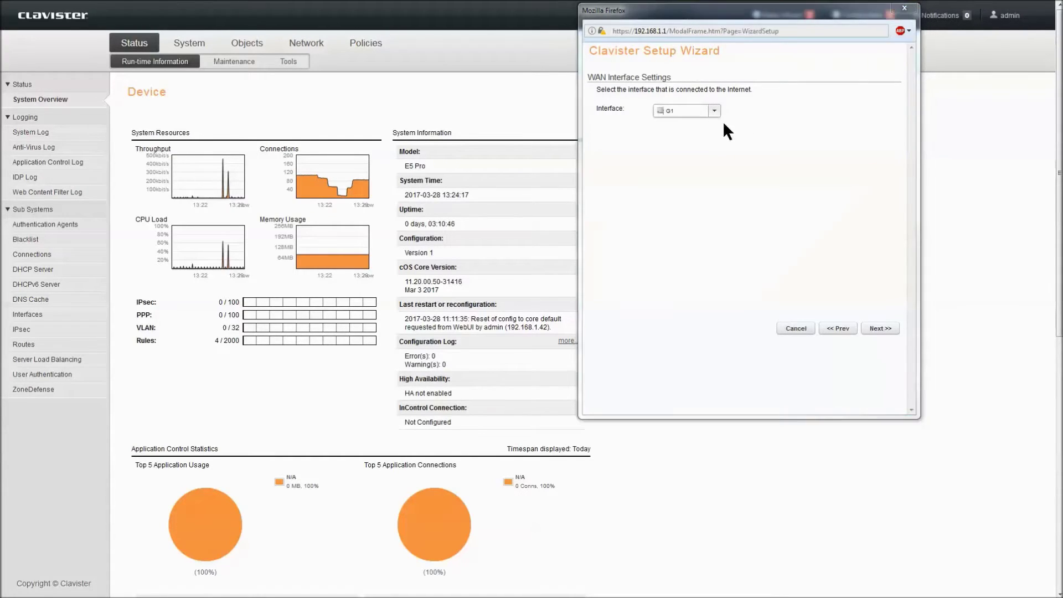
click(874, 329)
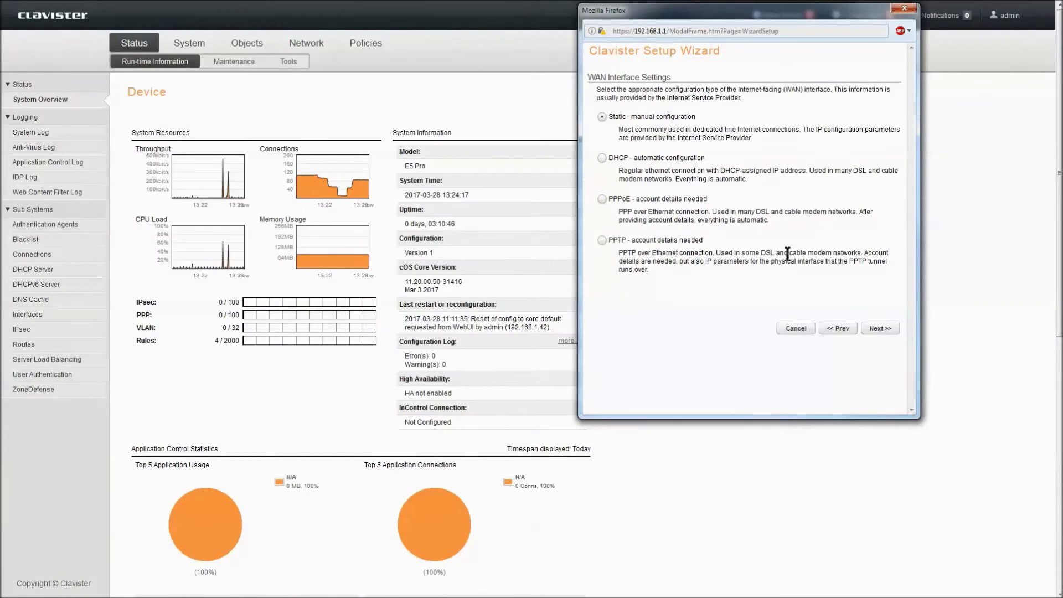
Accept Static WAN configuration, then retry loading 192.168.42.1 in Firefox, which times out.
click(869, 331)
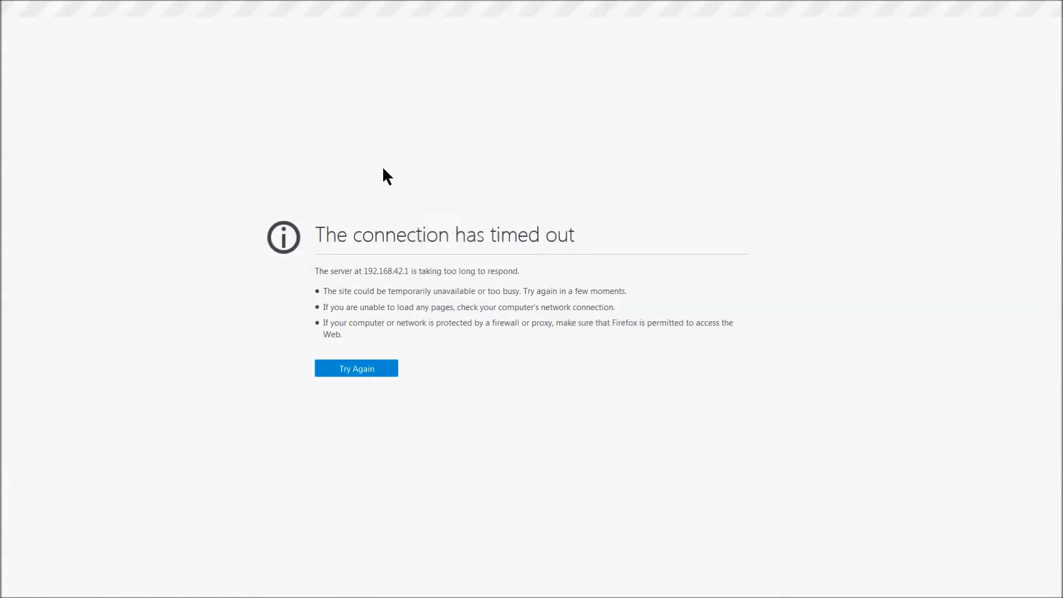
click(161, 27)
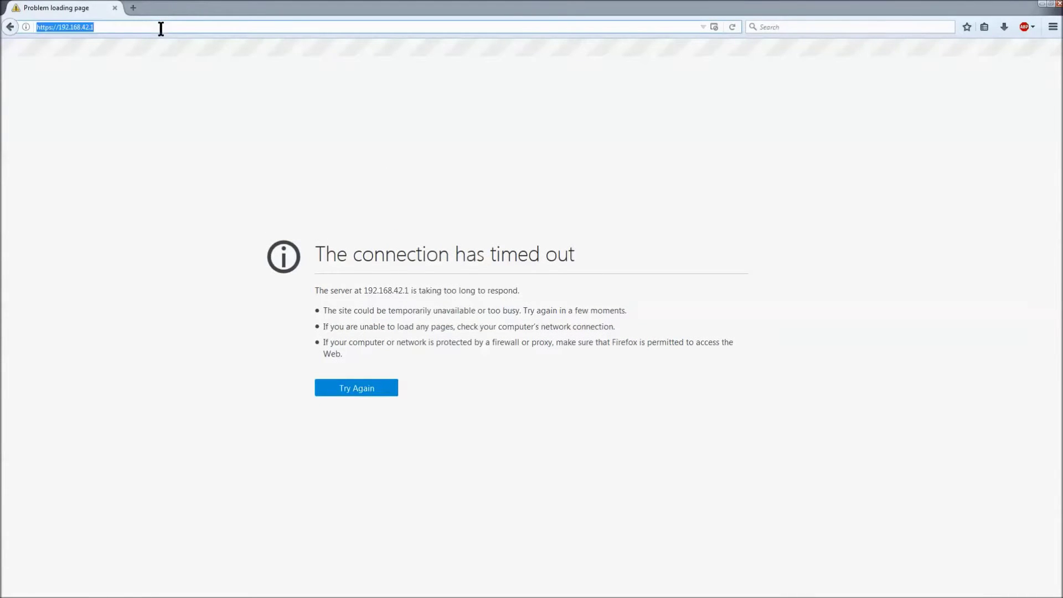
key(Return)
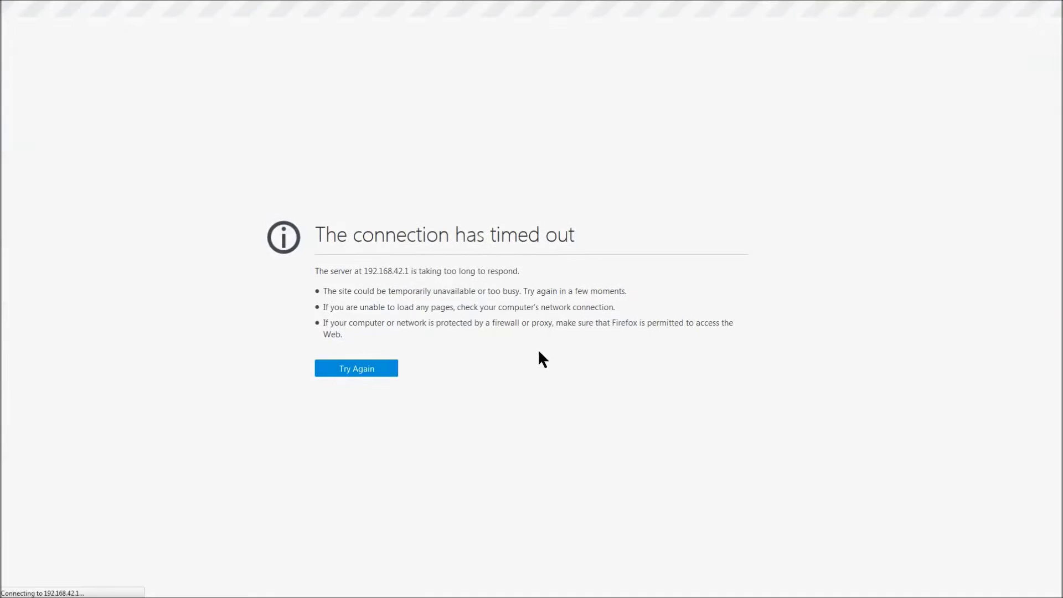
drag(355, 271, 497, 271)
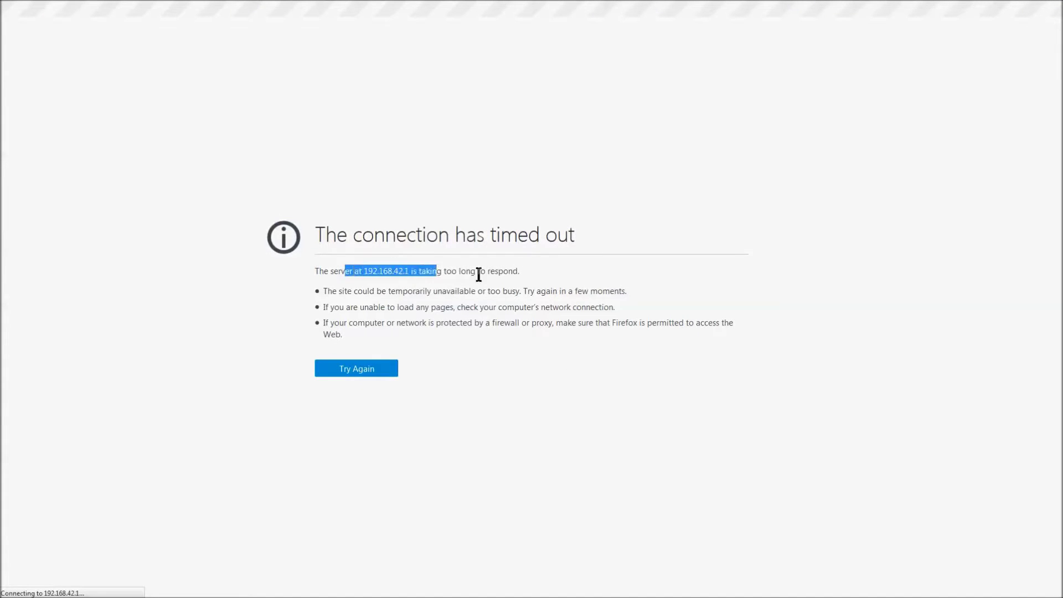
click(537, 277)
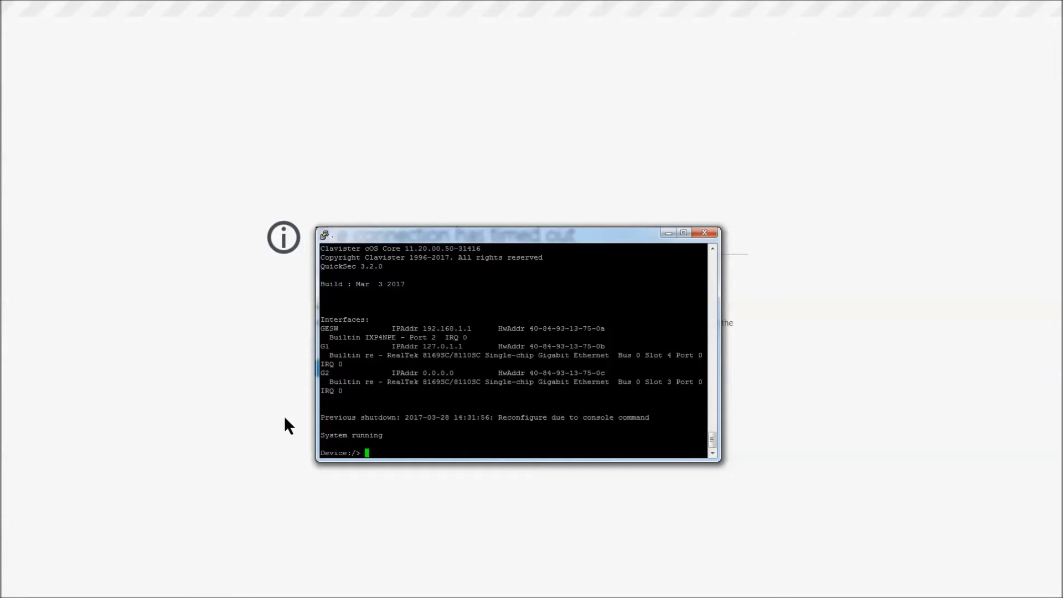
Run ifstat, show Interface Ethernet GESW, then show the GESW_net address object (192.168.1.0/24).
text(ifstat)
key(Return)
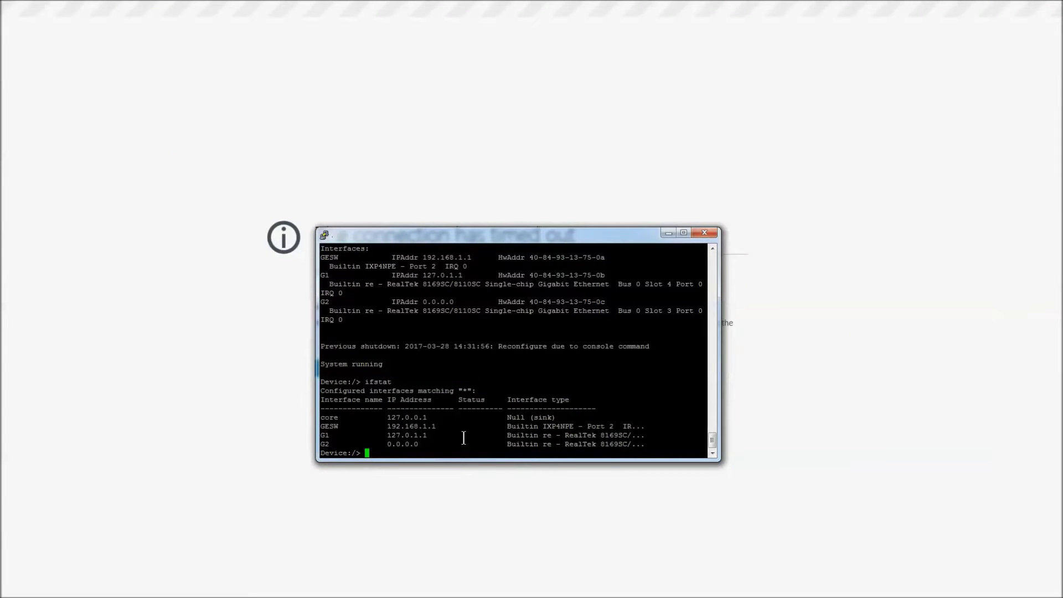
text(show )
text(Interface Ethernet )
text(GESW)
key(Return)
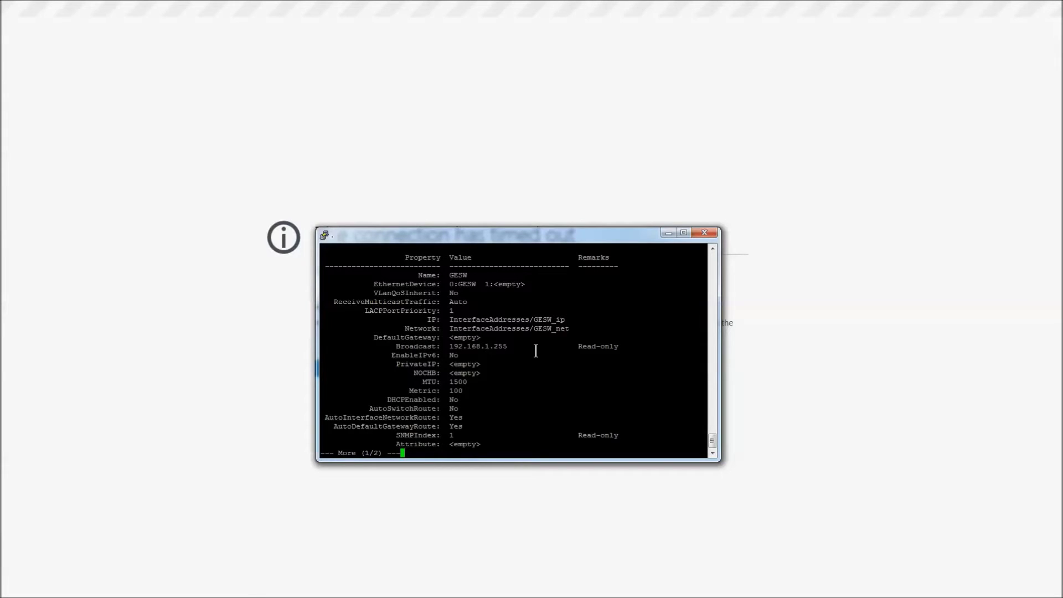
text(qsh)
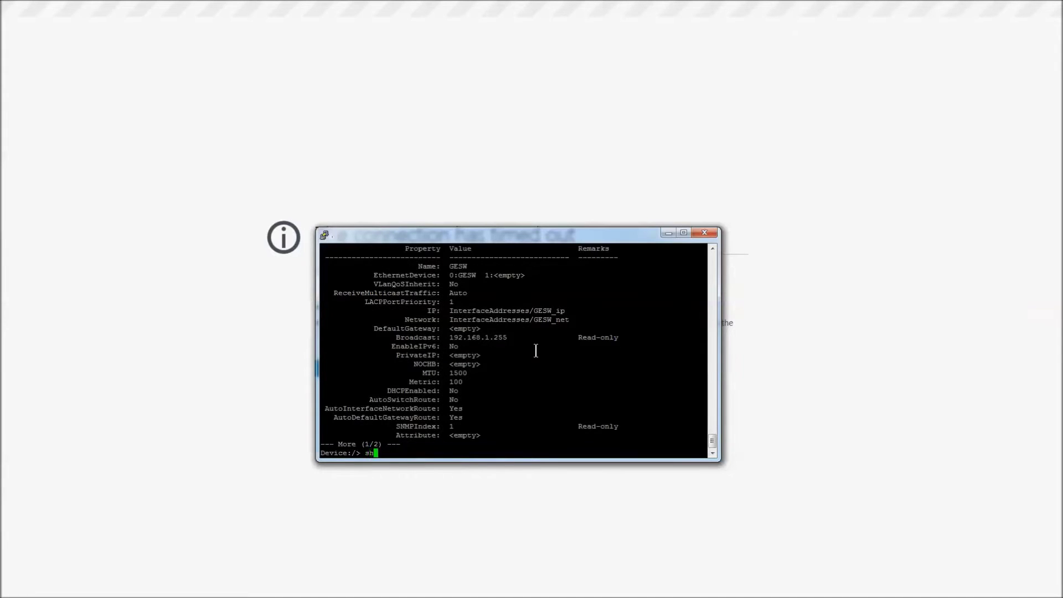
text(ow A)
text(ddress IP4)
text(Address I)
text(nterfaceAddresses/GESW_)
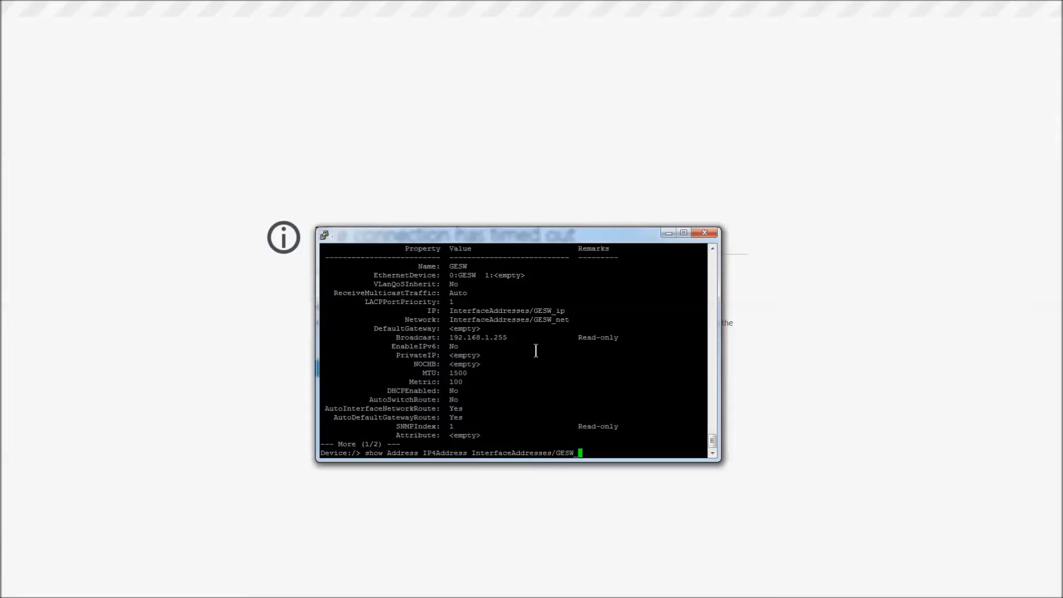
text(net)
key(Return)
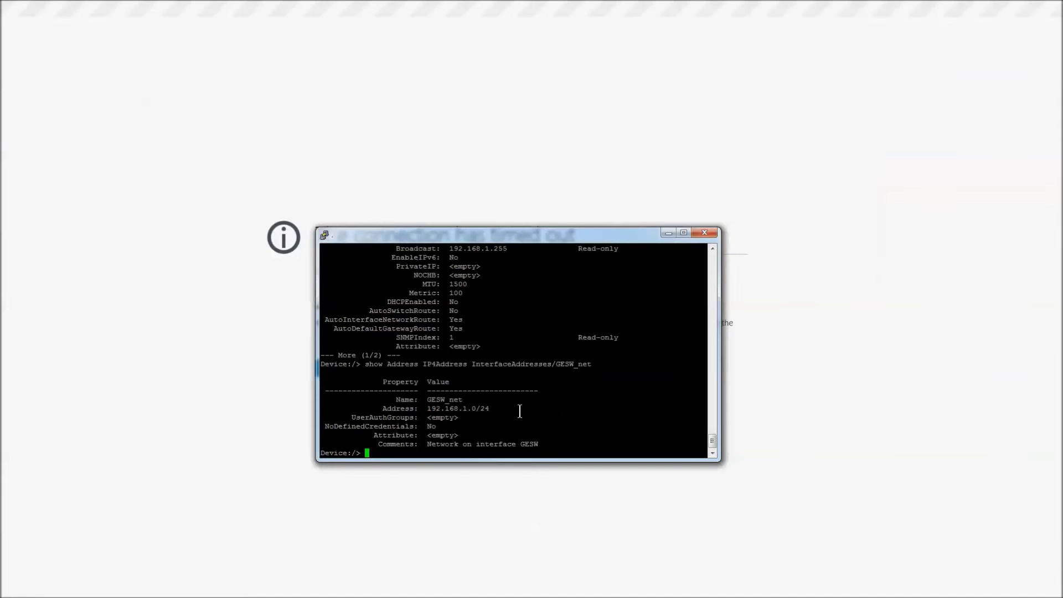
Set the GESW_net address object to 192.168.42.0/24 via the console.
key(Up)
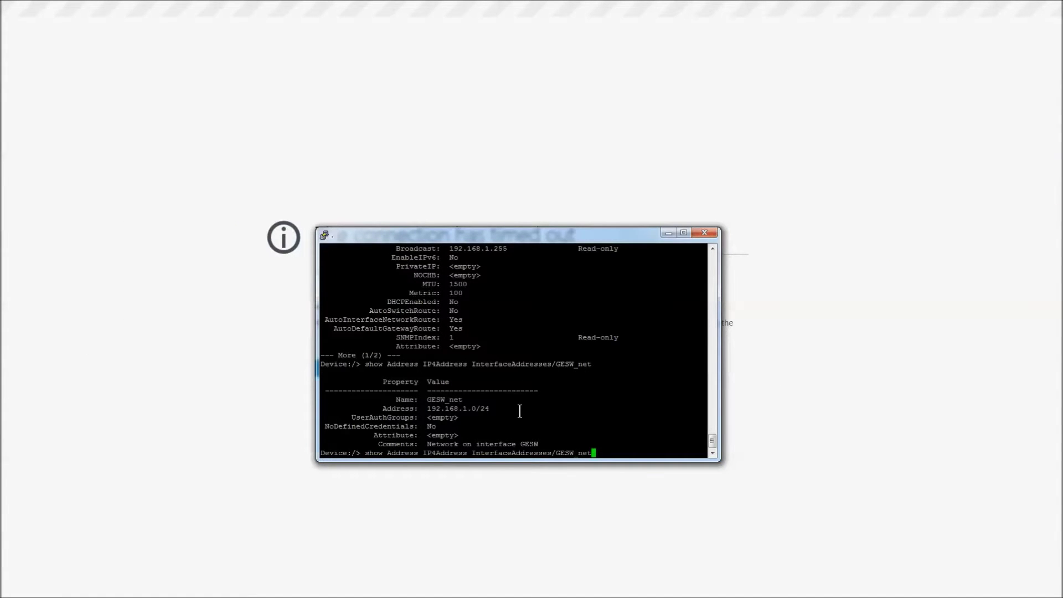
key(Home)
key(Delete)
key(Delete)
key(Delete)
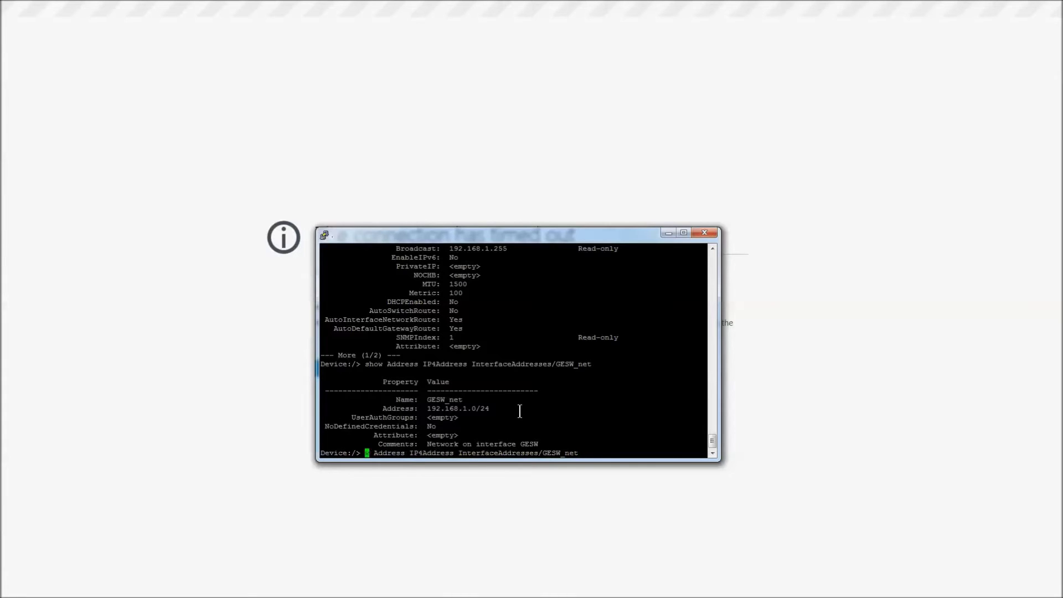
key(Delete)
text(set)
key(End)
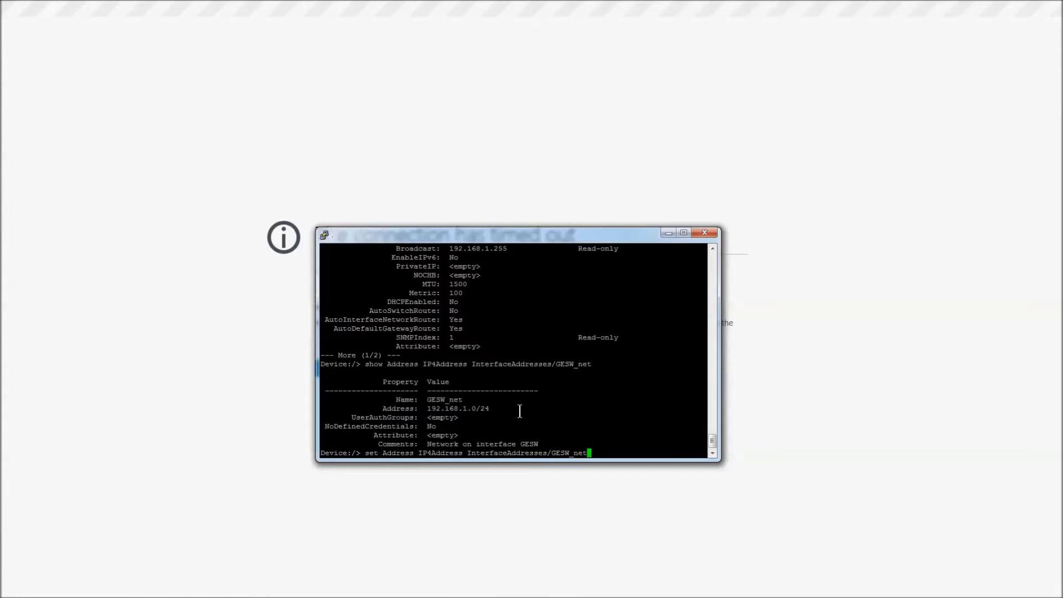
text(Address=)
text(192.168.1.0/24)
key(Left)
key(Left)
key(Left)
key(Left)
key(Left)
key(BackSpace)
text(42)
key(Return)
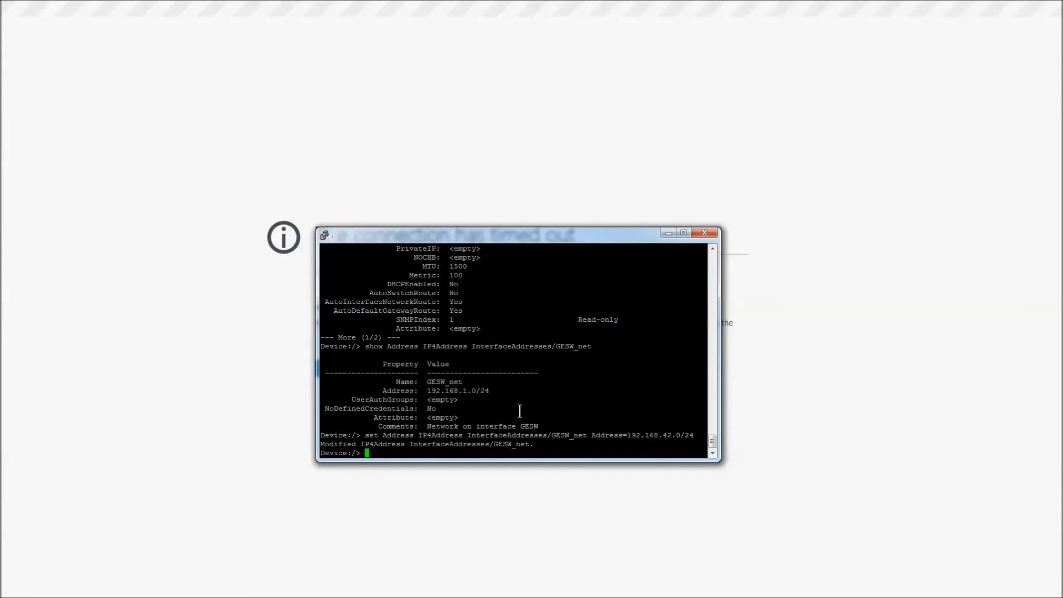
Set the GESW_ip address to 192.168.42.1, then enter the activate command.
key(Up)
key(BackSpace)
key(BackSpace)
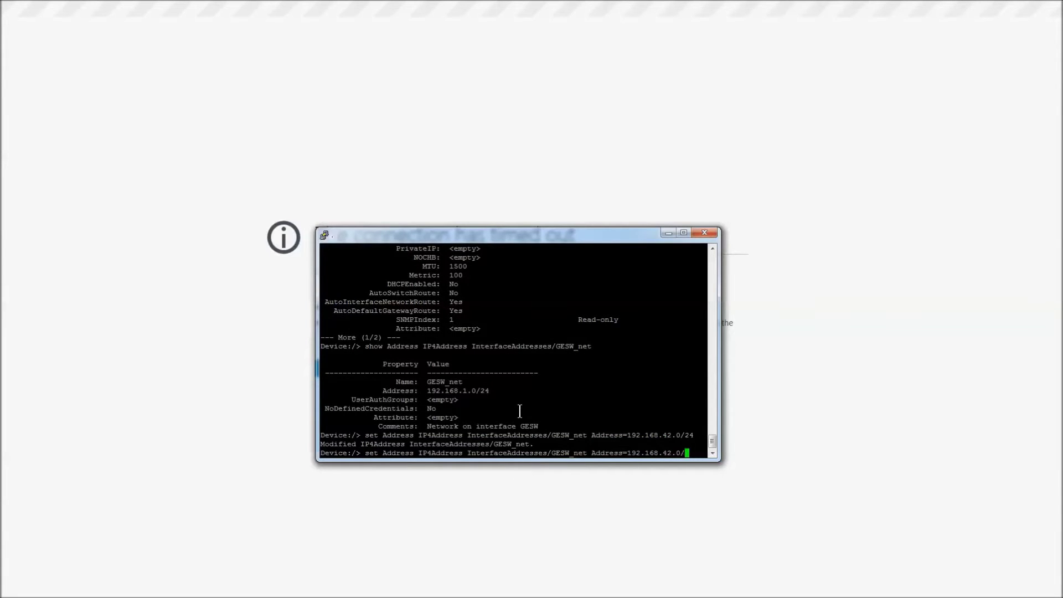
key(BackSpace)
key(BackSpace)
key(BackSpace)
key(BackSpace)
key(BackSpace)
key(BackSpace)
key(BackSpace)
key(BackSpace)
key(BackSpace)
key(BackSpace)
key(BackSpace)
key(BackSpace)
key(BackSpace)
text(ip )
text(Address=)
text(192.168.1.1)
key(BackSpace)
key(BackSpace)
key(BackSpace)
key(BackSpace)
text(42)
text(.1)
key(Return)
text(a)
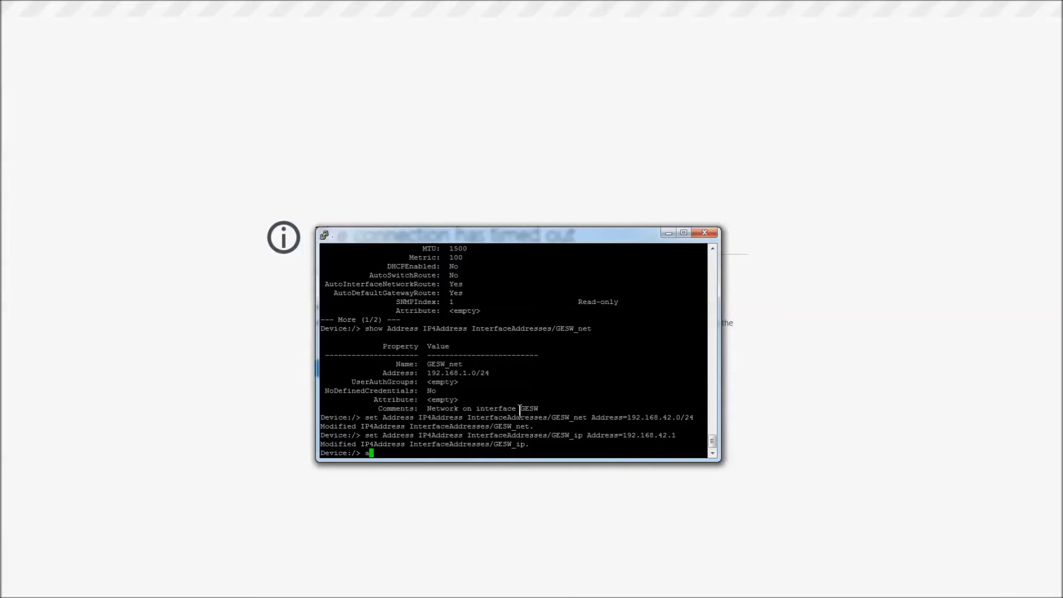
text(ctivate)
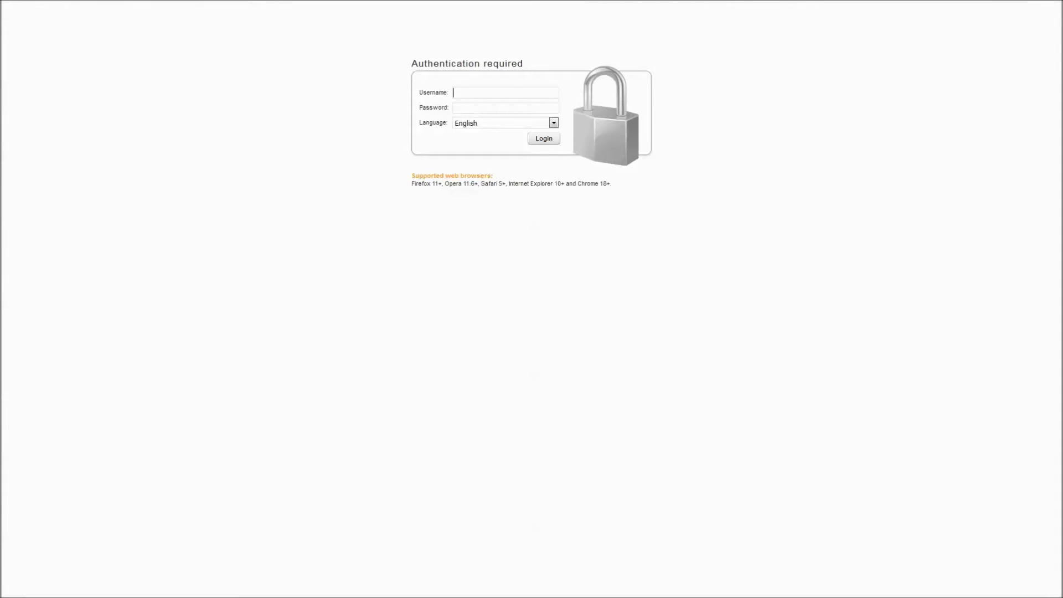
Log in as admin and rename the GESW Ethernet interface to LAN.
text(a)
text(dmin)
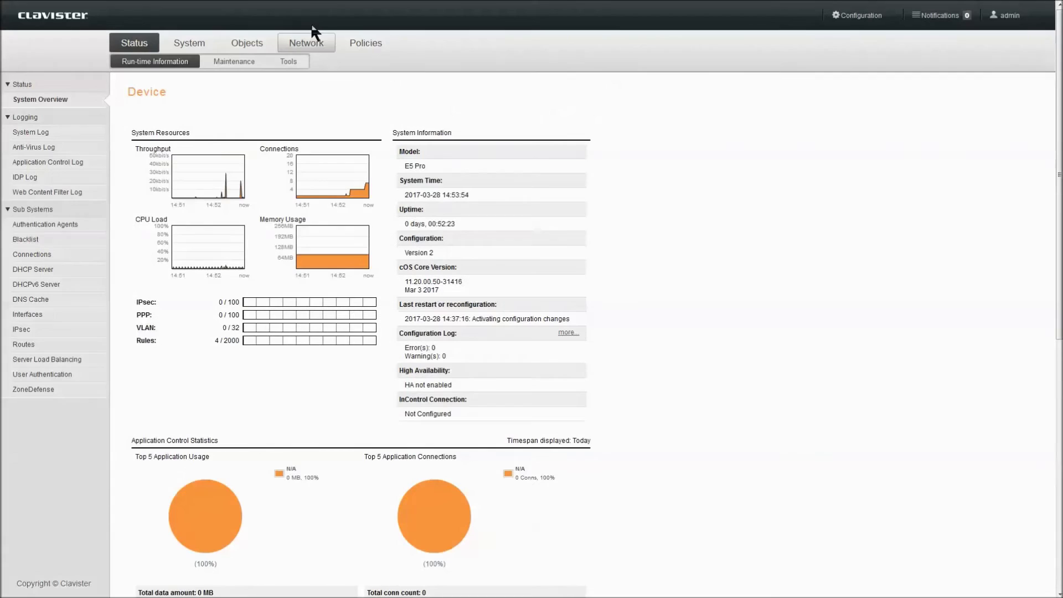
click(314, 48)
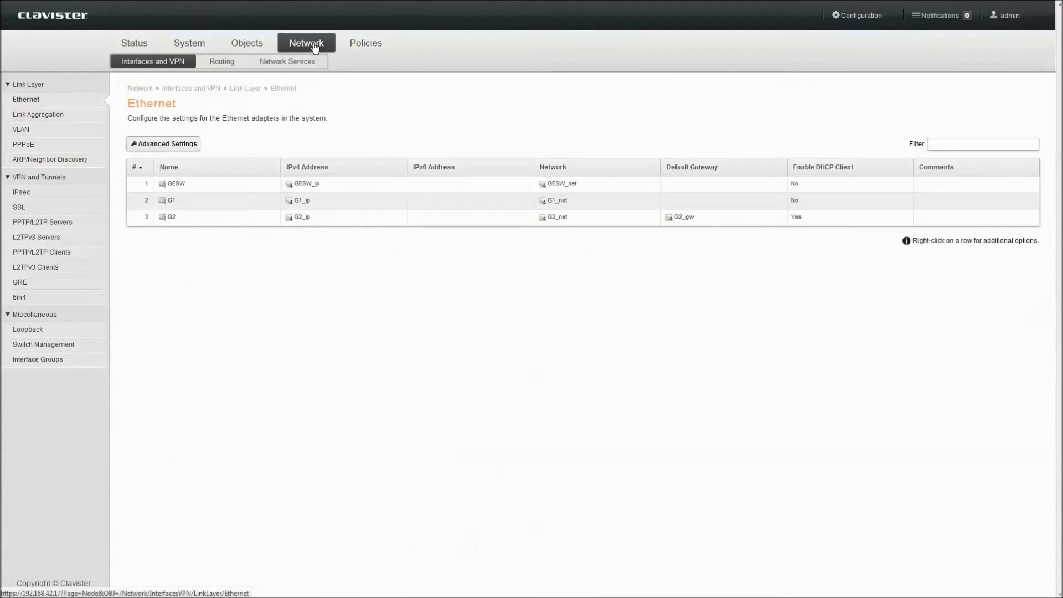
click(186, 187)
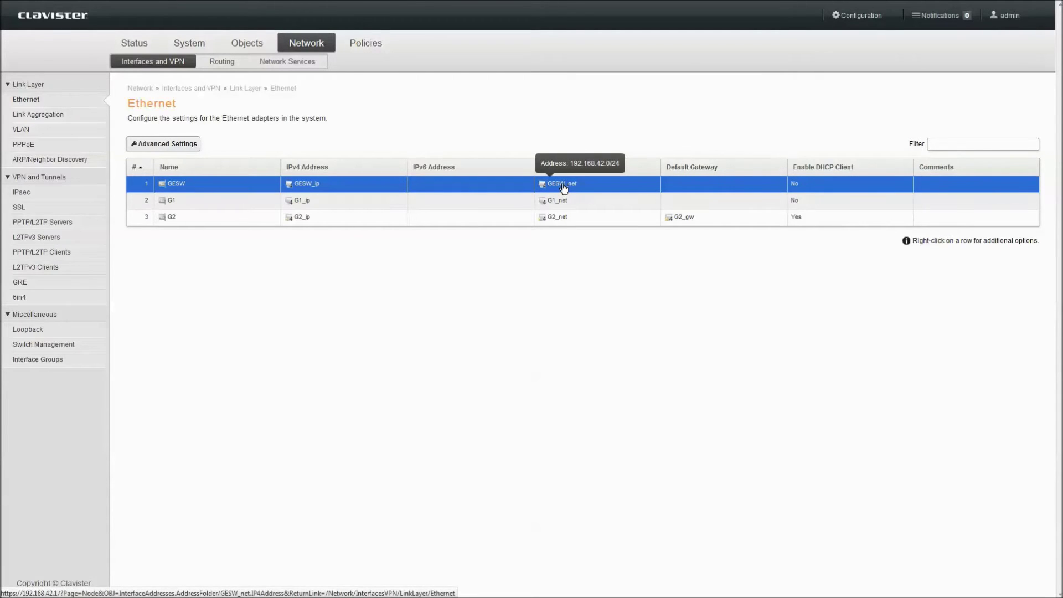
right_click(321, 190)
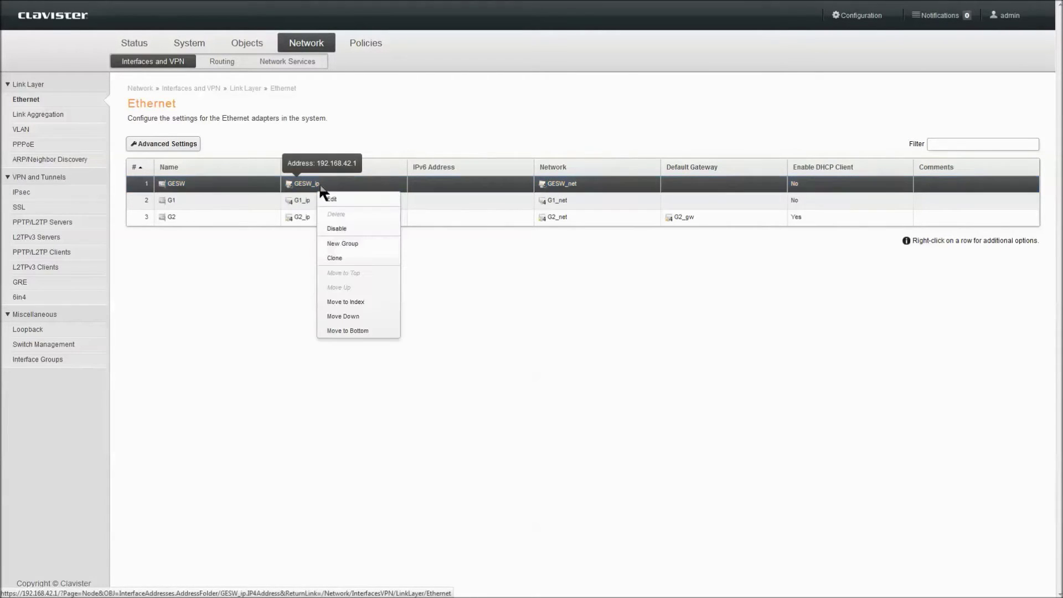
click(345, 203)
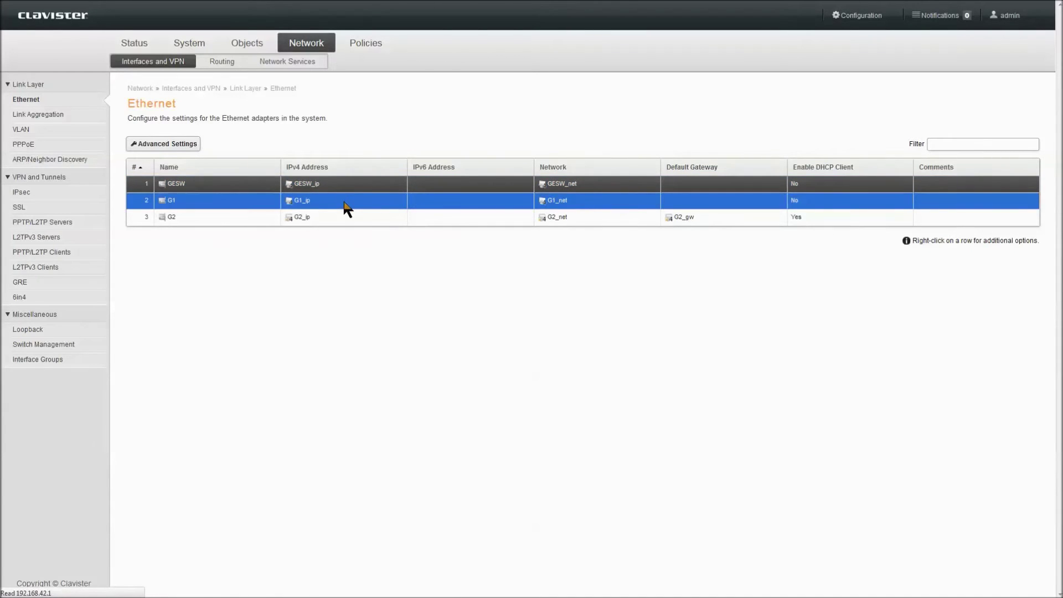
double_click(299, 163)
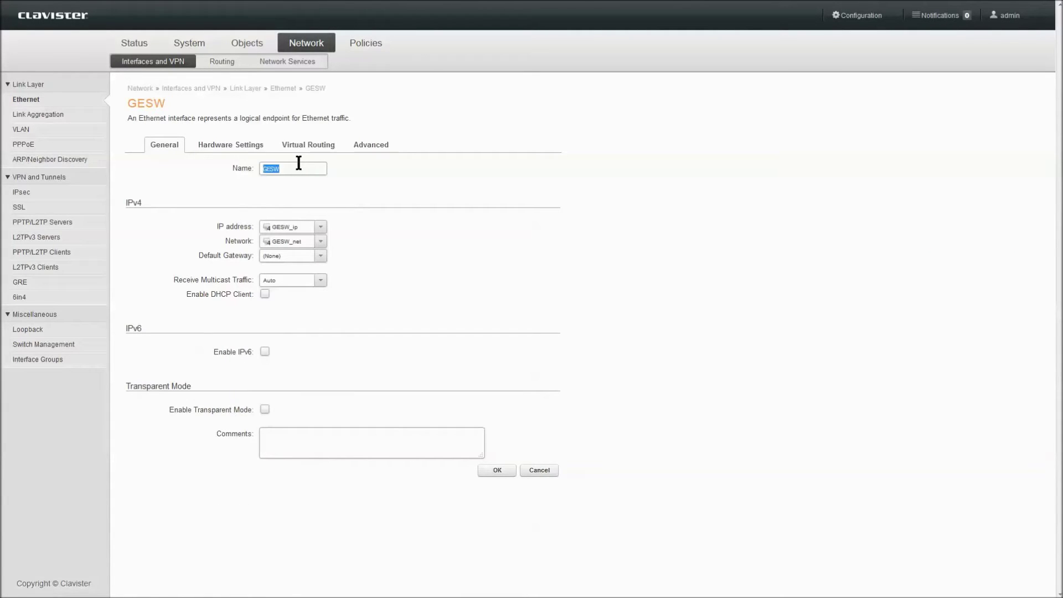
text(LAN)
click(497, 470)
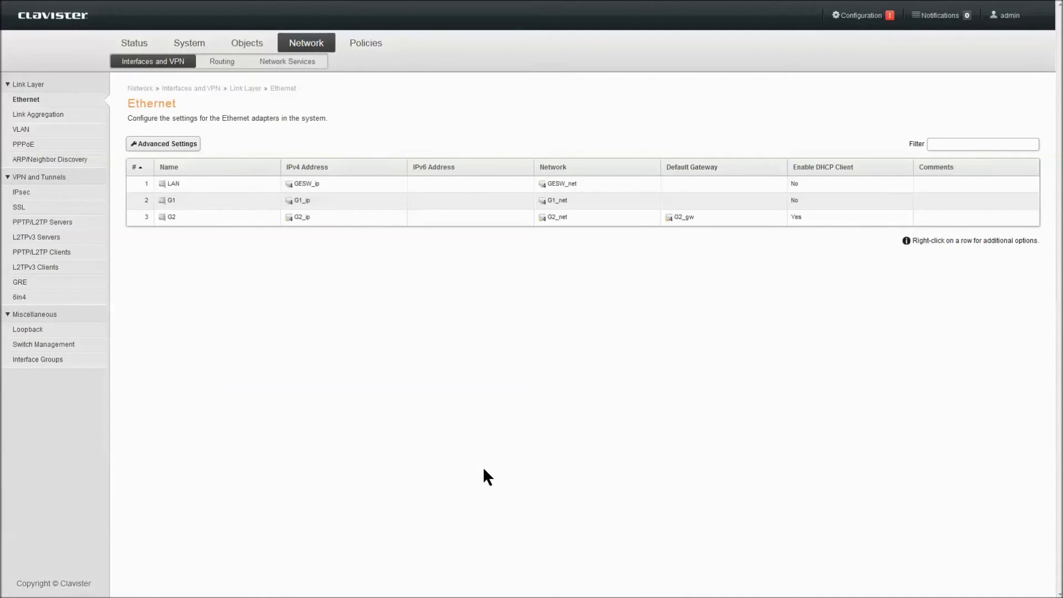
click(166, 202)
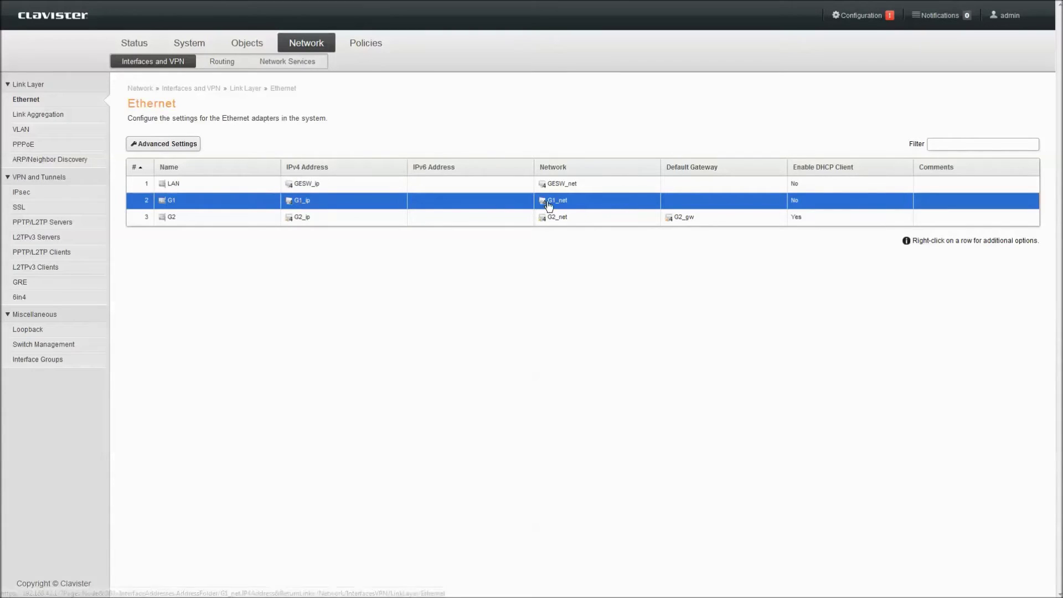
Edit the G1_ip object in InterfaceAddresses, setting its address to 172.217.6.174.
click(250, 48)
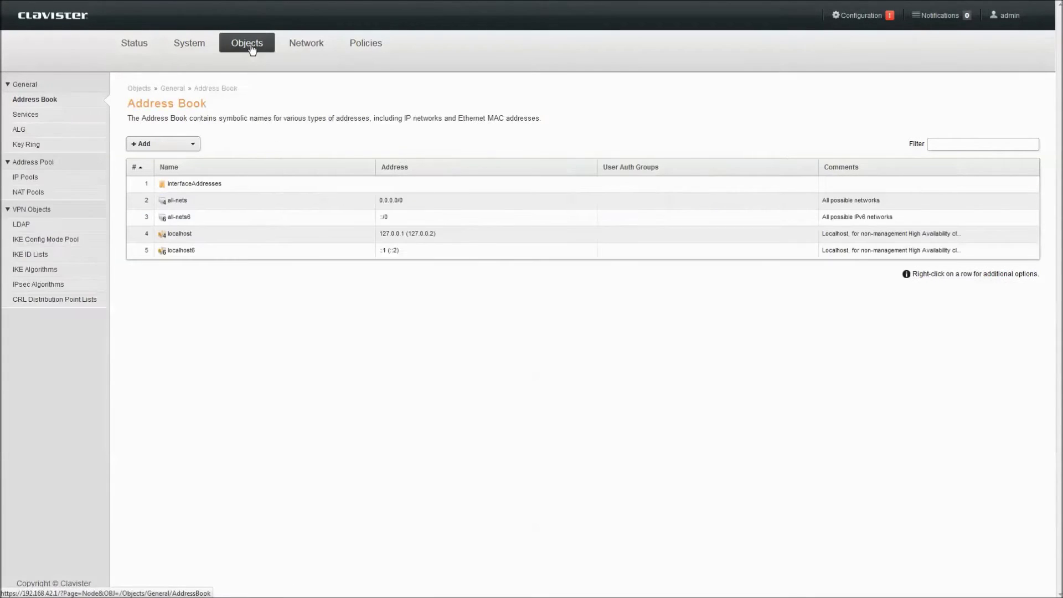
double_click(198, 186)
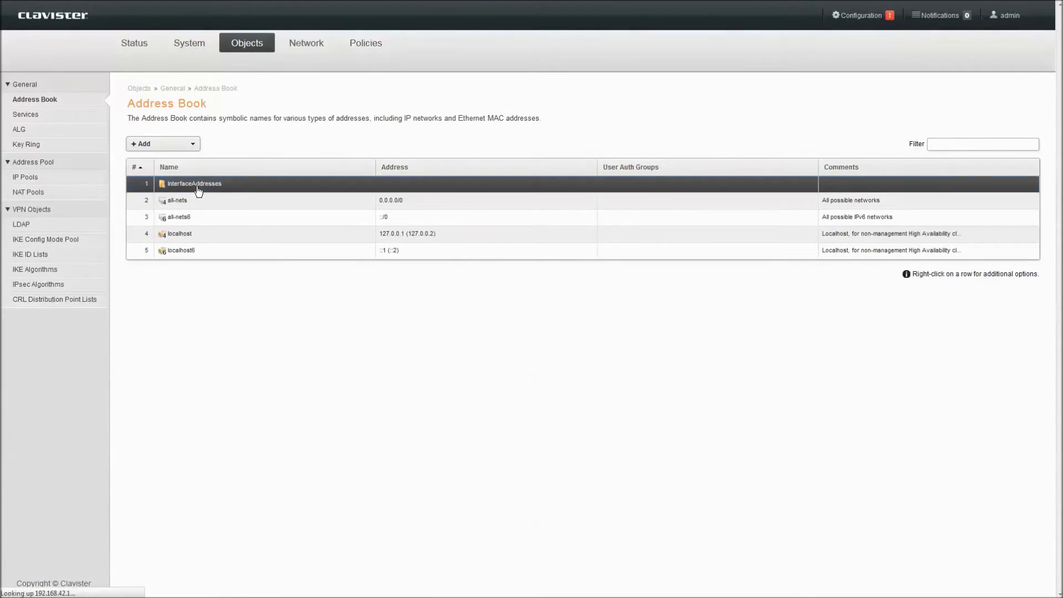
click(215, 222)
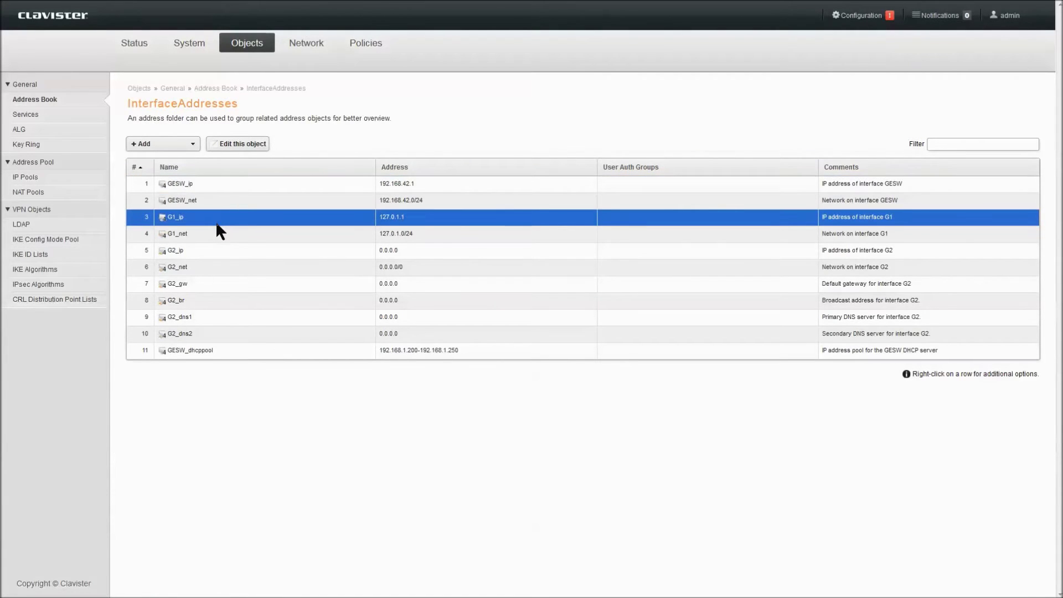
right_click(185, 229)
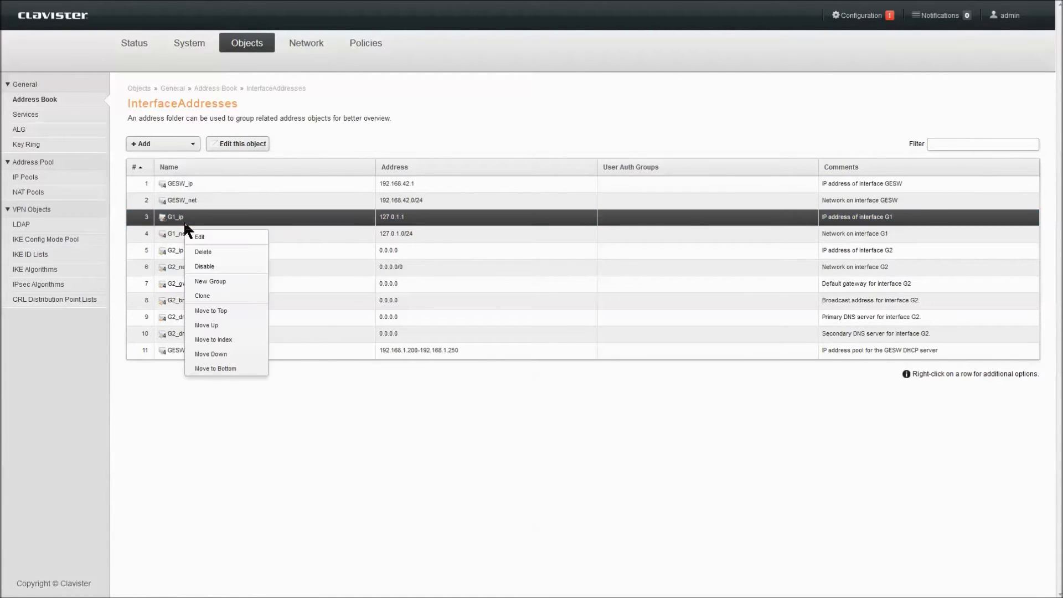
click(202, 237)
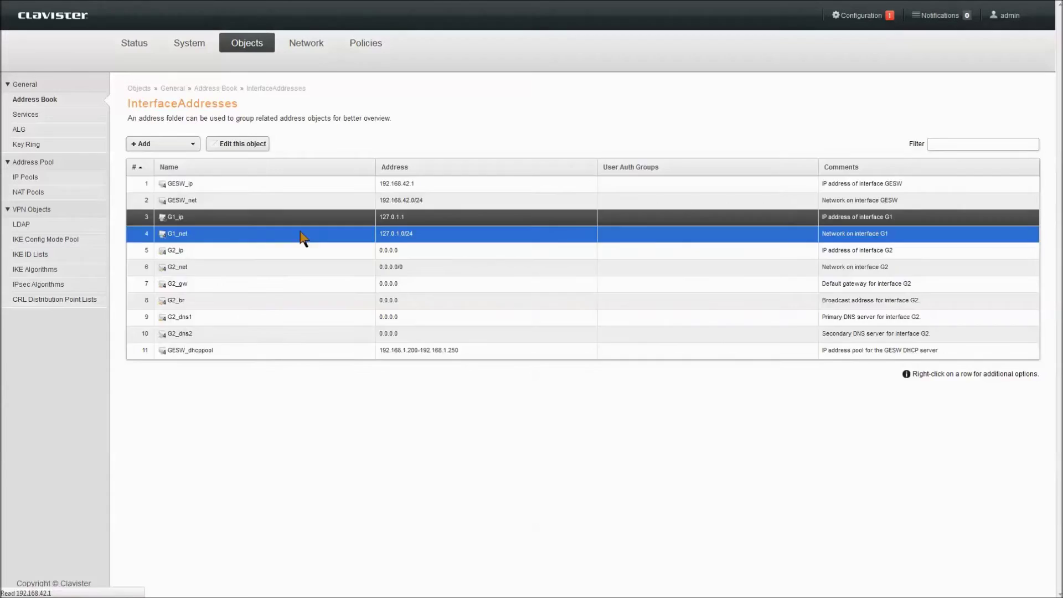
double_click(306, 187)
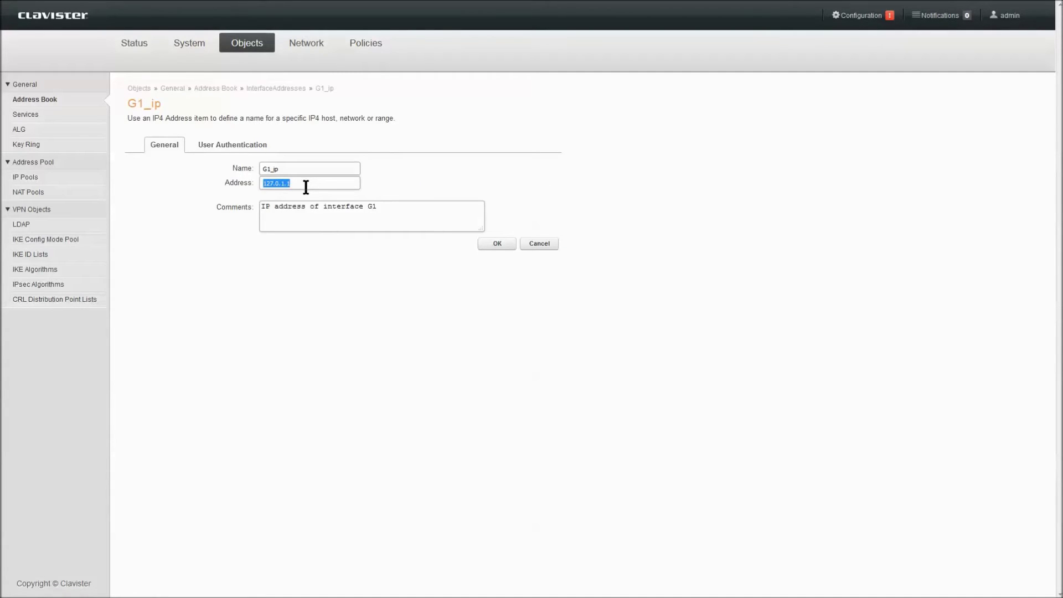
text(1)
text(72.2)
text(17.6)
text(4)
click(497, 243)
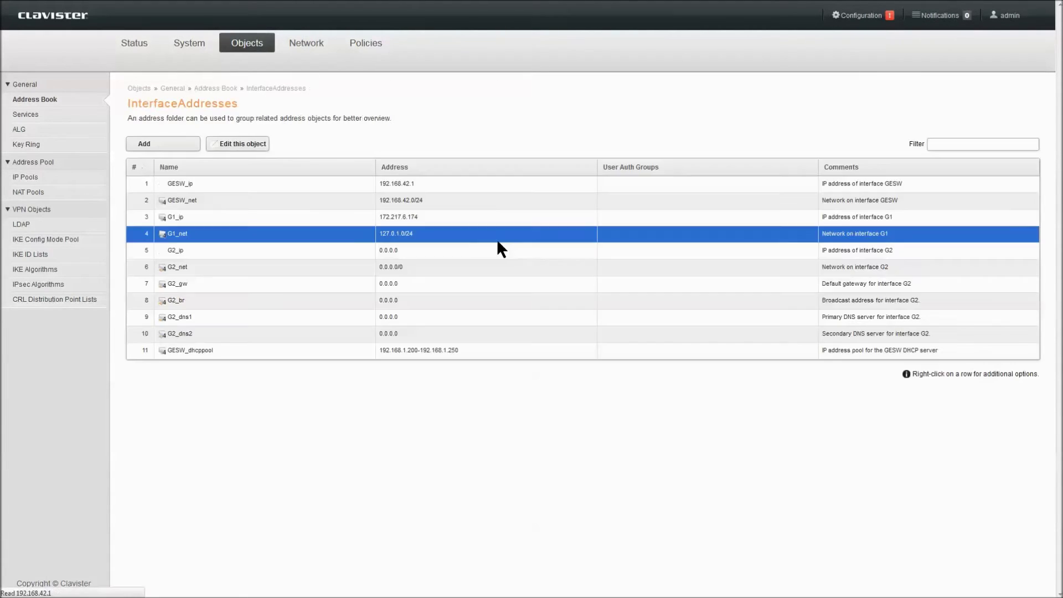
Edit G1_net in InterfaceAddresses, entering 172.217.6.0/24 as its address.
click(177, 235)
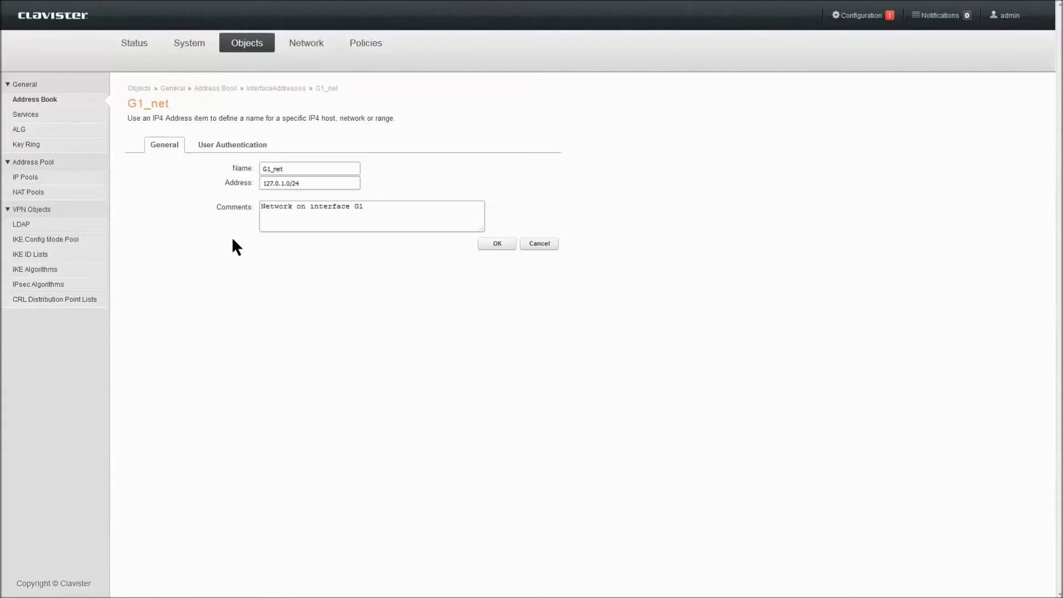
triple_click(285, 184)
text(172)
text(2)
text(24)
click(488, 247)
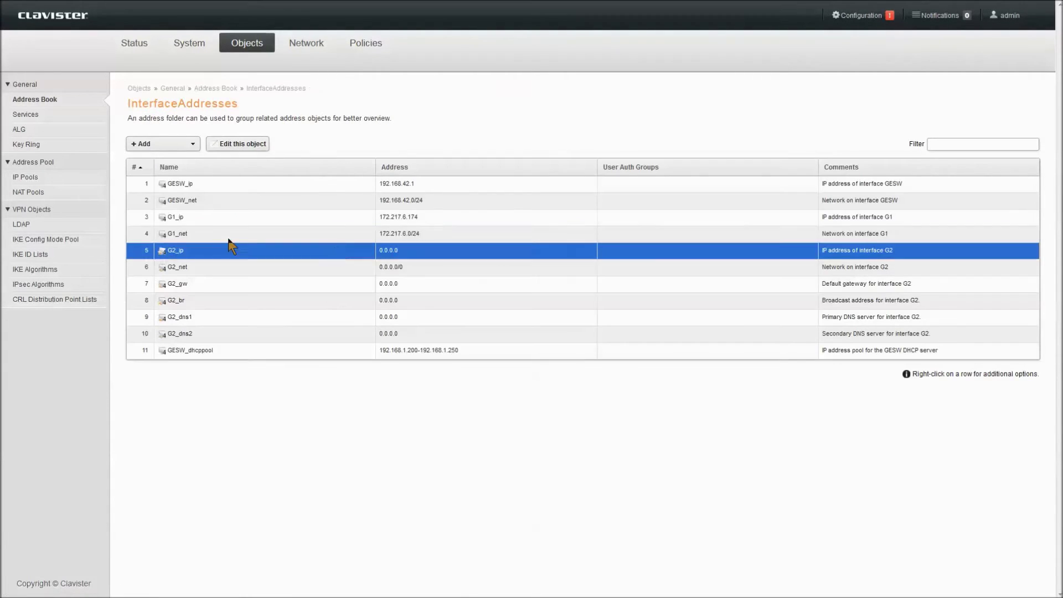
Rename the G1_ip and G1_net address objects to wan_ip and wan_net.
double_click(176, 217)
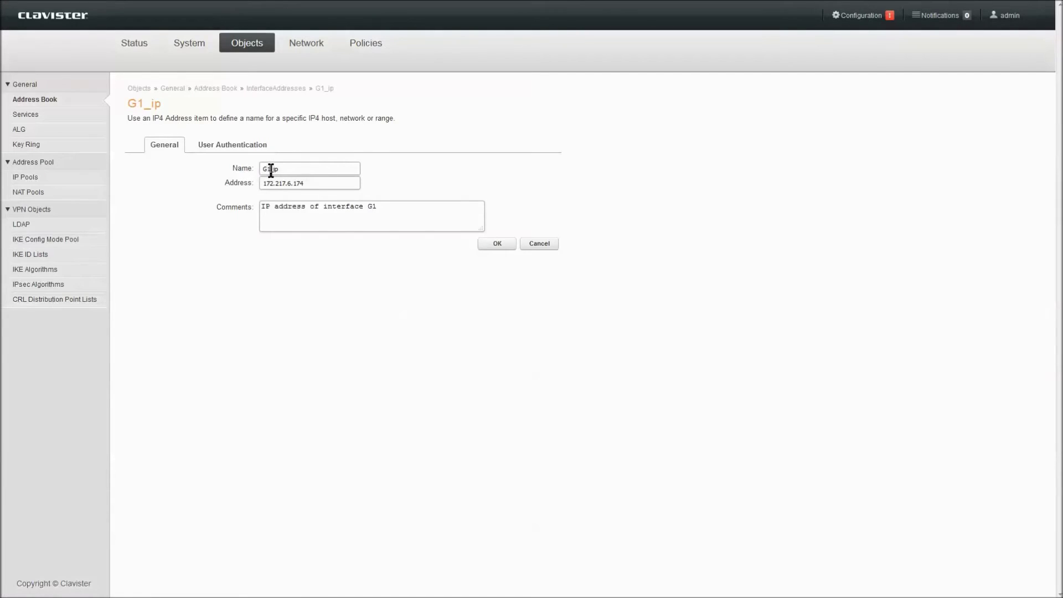
drag(271, 171, 260, 170)
text(wan)
click(486, 244)
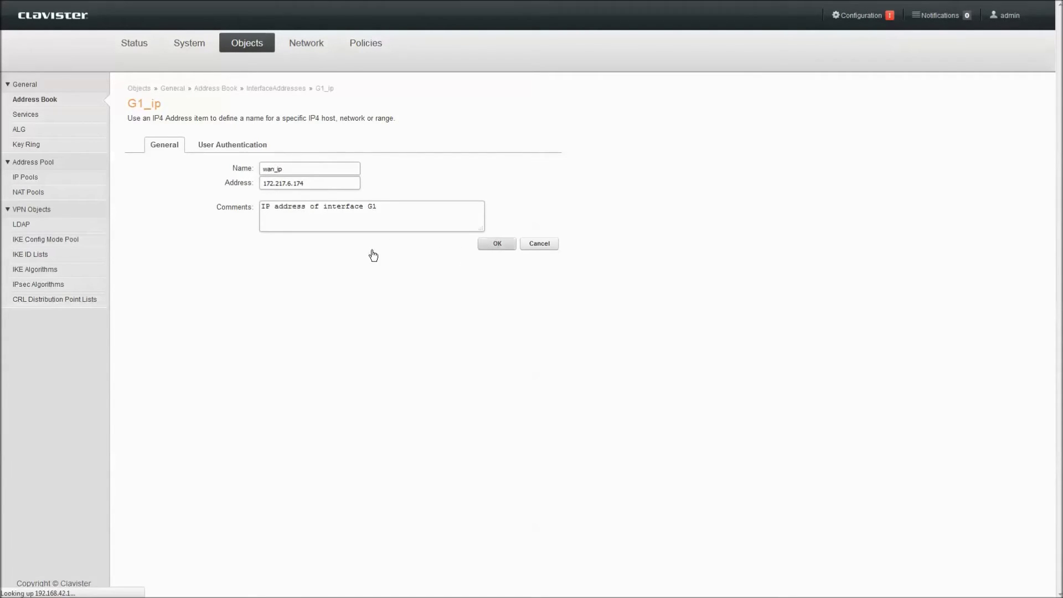
click(177, 235)
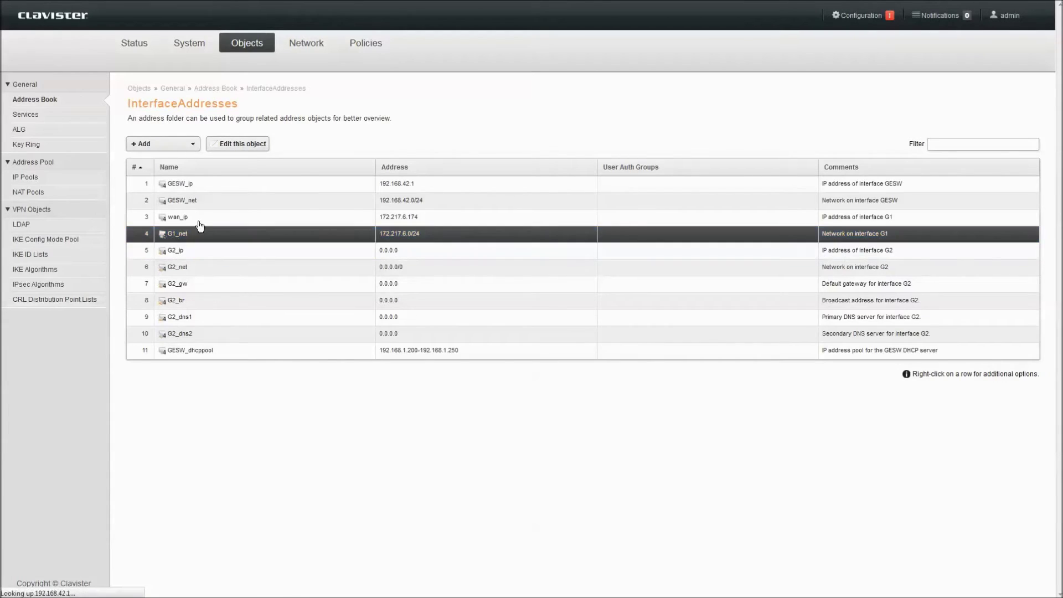
drag(272, 170, 261, 170)
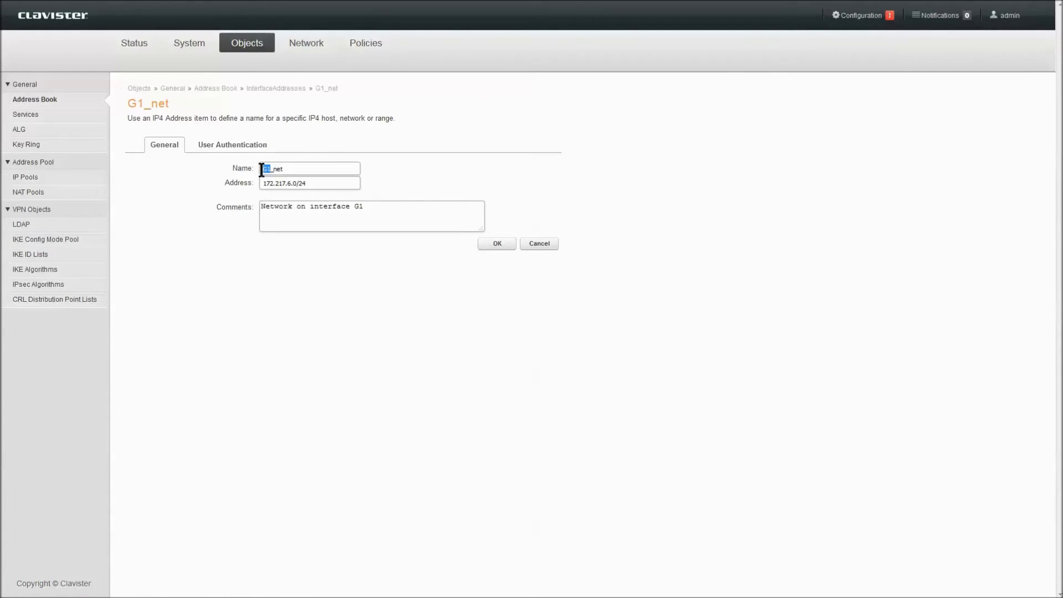
text(wan)
key(Return)
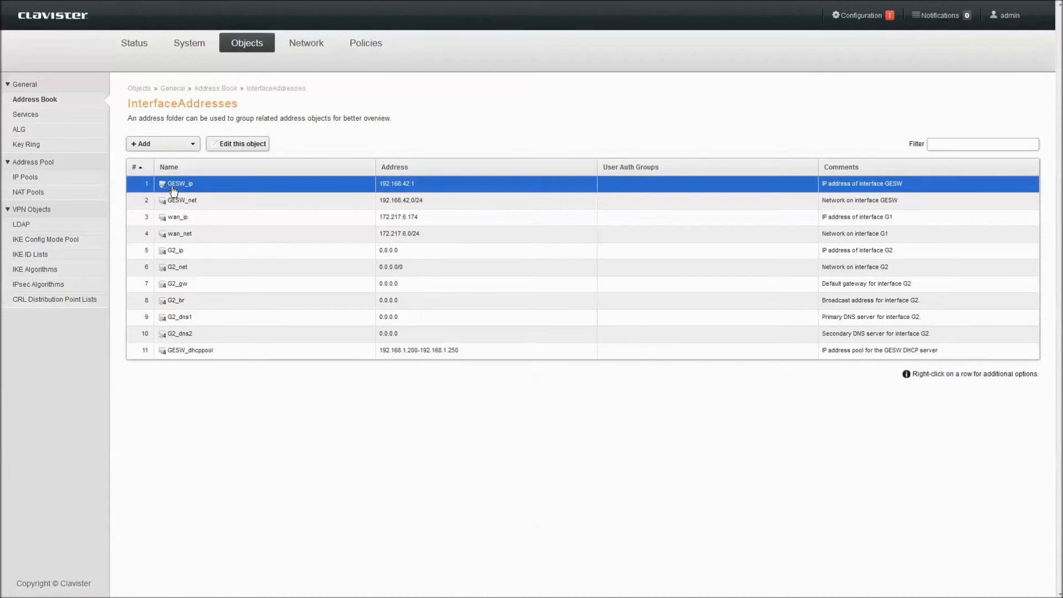
Rename the GESW_ip and GESW_net address objects to lan_ip and lan_net.
double_click(173, 188)
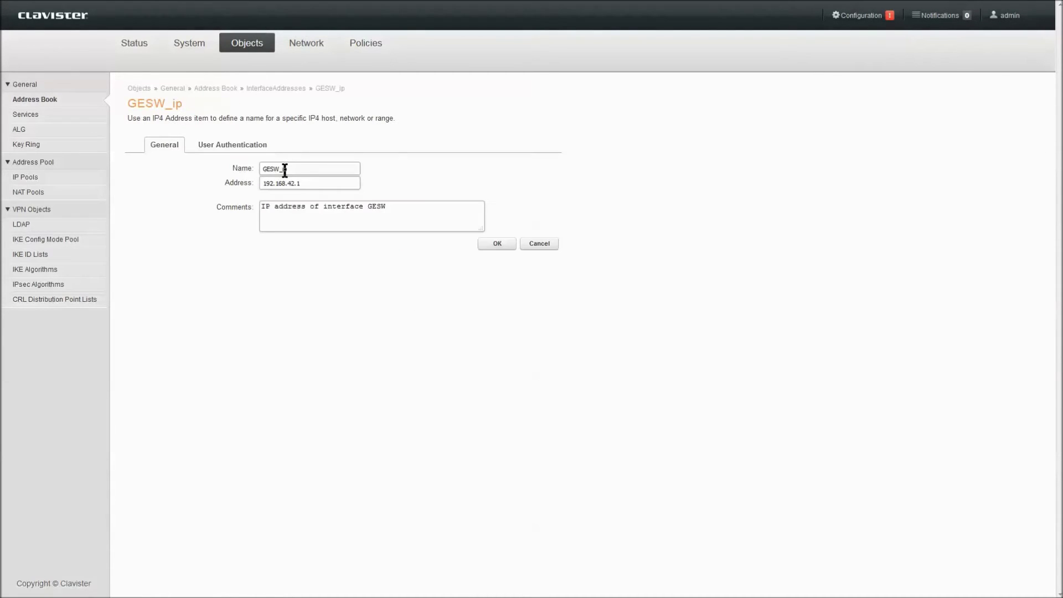
drag(280, 170, 239, 170)
text(lan)
key(Return)
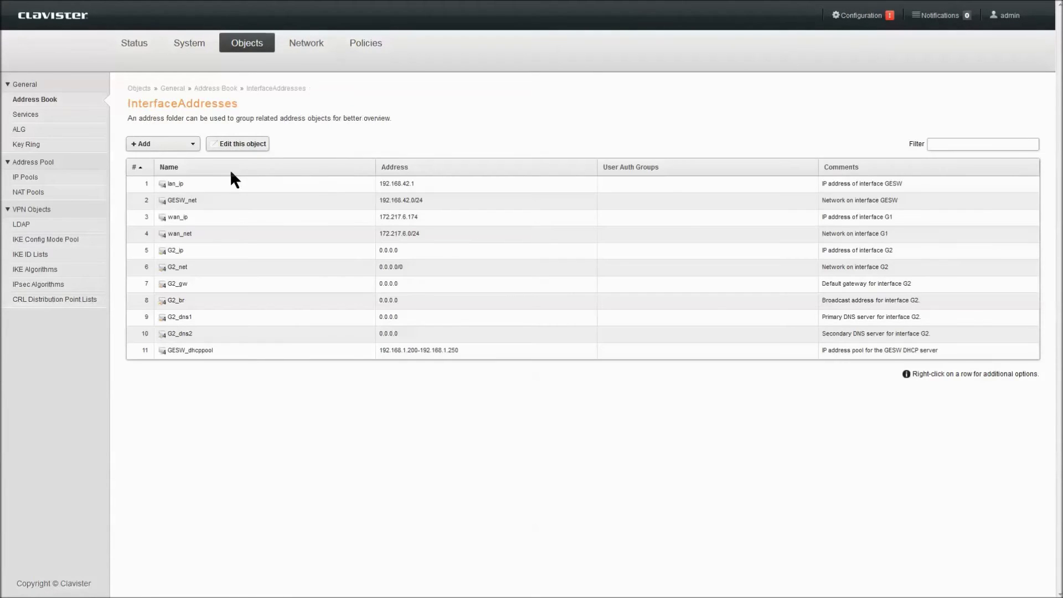
click(209, 203)
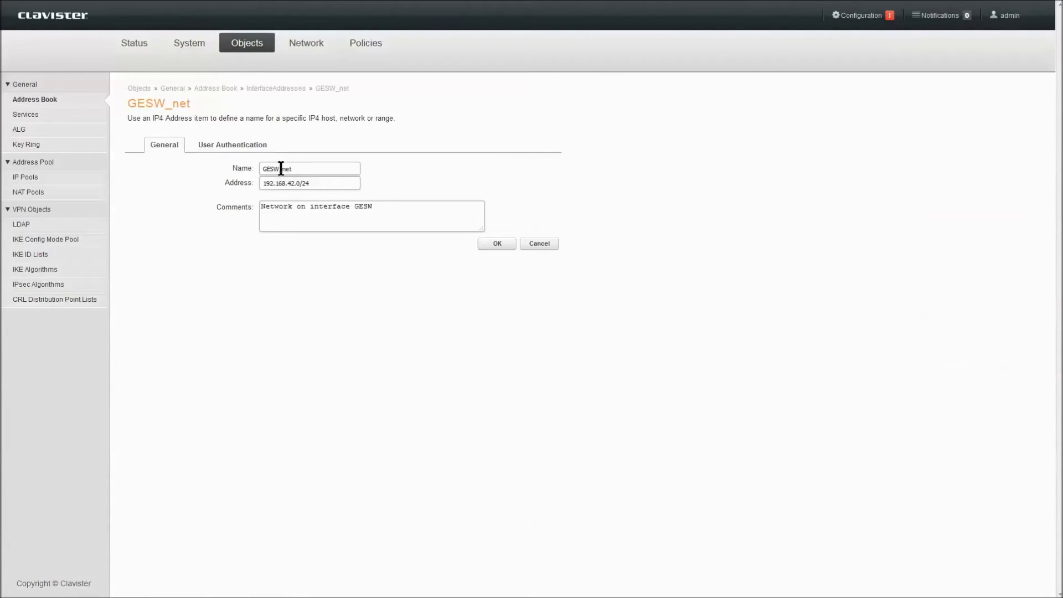
drag(280, 169, 234, 169)
text(lan)
key(Return)
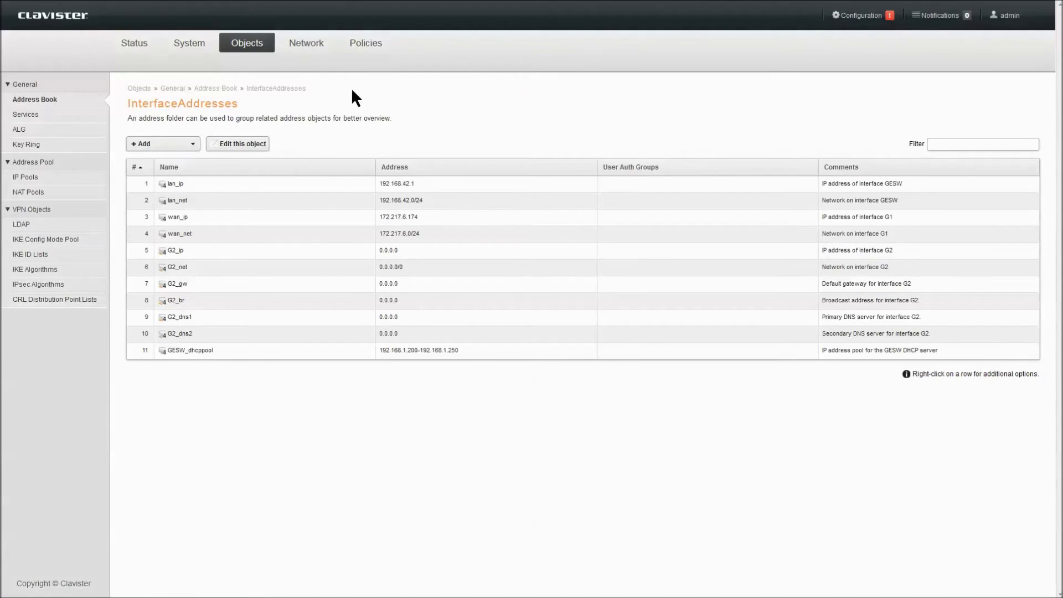
Give G1 a new default gateway IP4 address object, wan_gw, at 172.217.6.1.
click(325, 50)
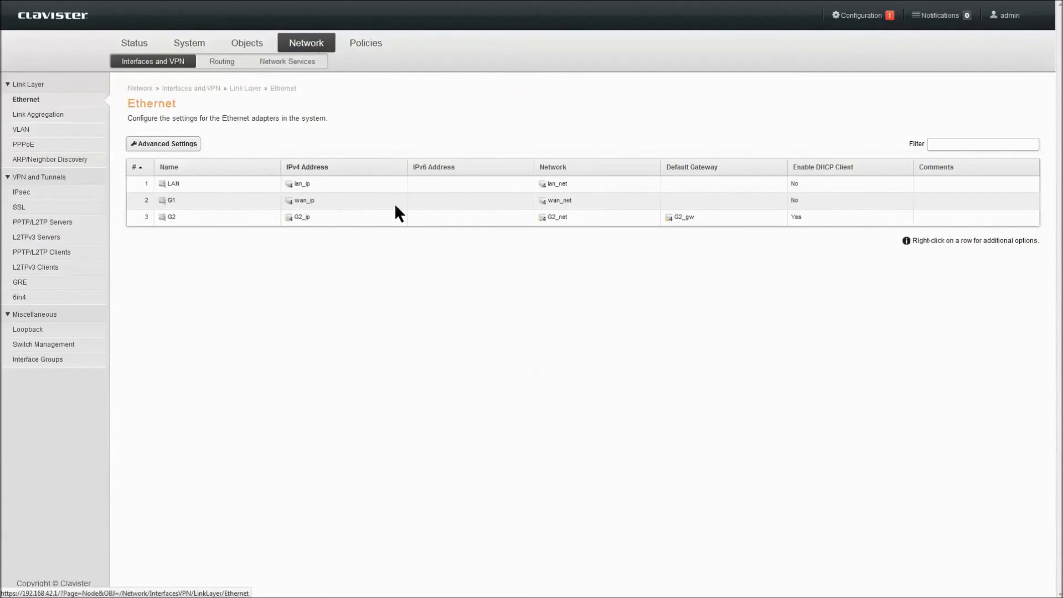
click(302, 204)
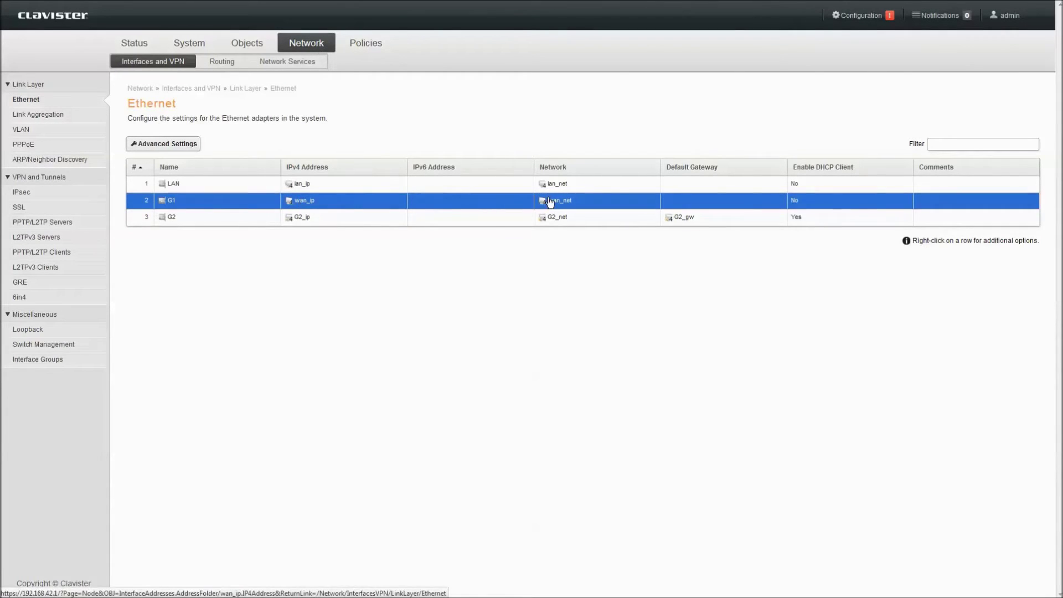
click(174, 208)
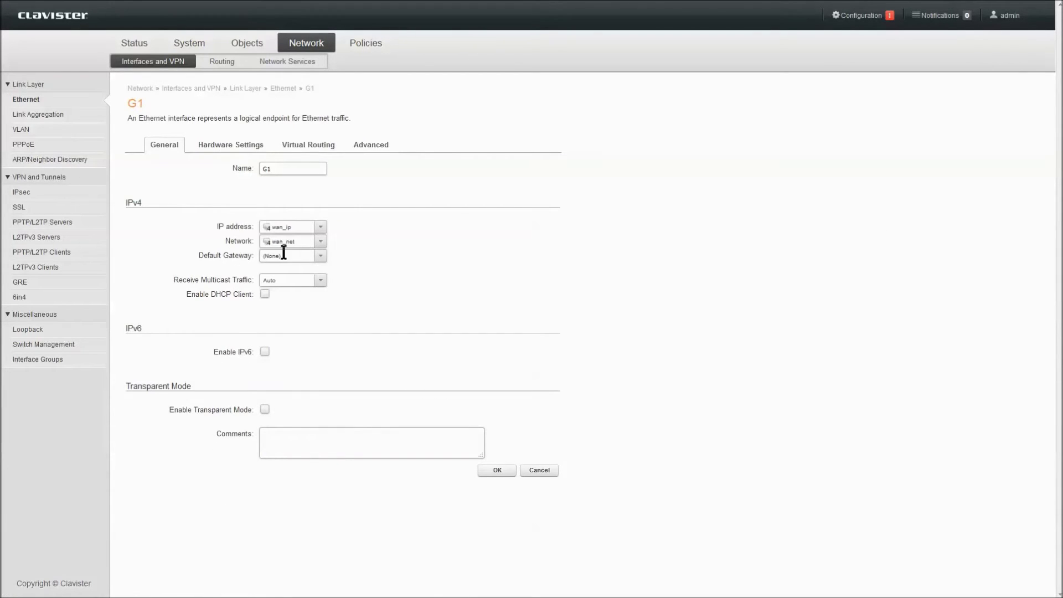
click(322, 257)
mouse_move(284, 269)
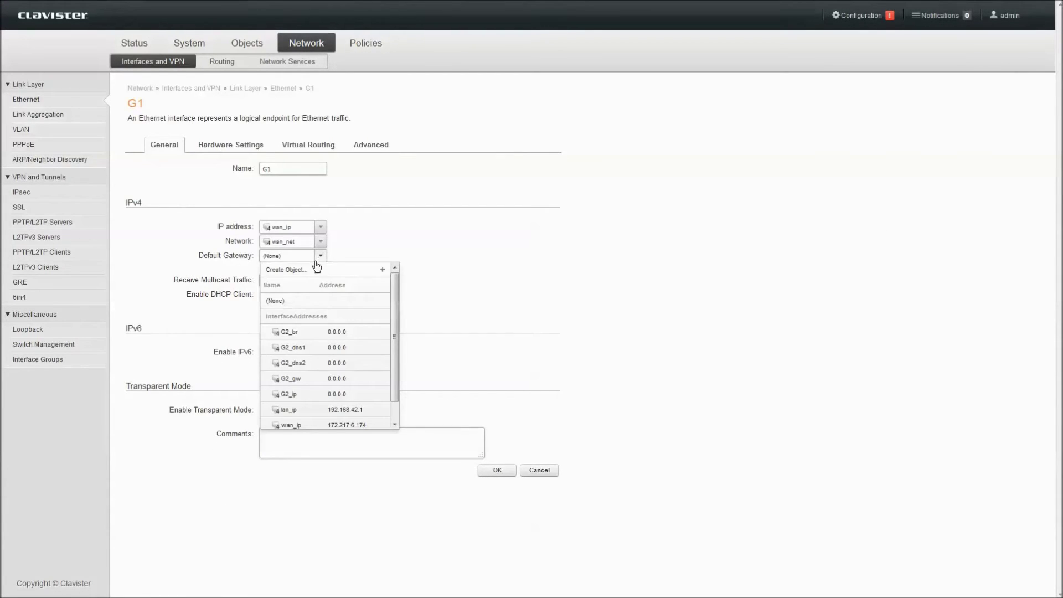
click(382, 278)
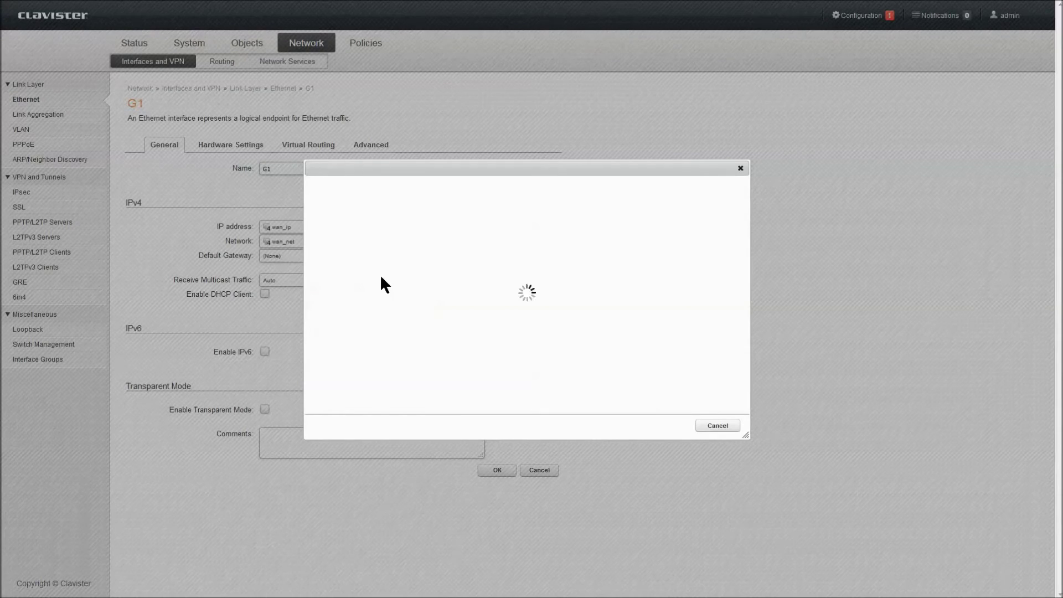
double_click(477, 256)
text(w)
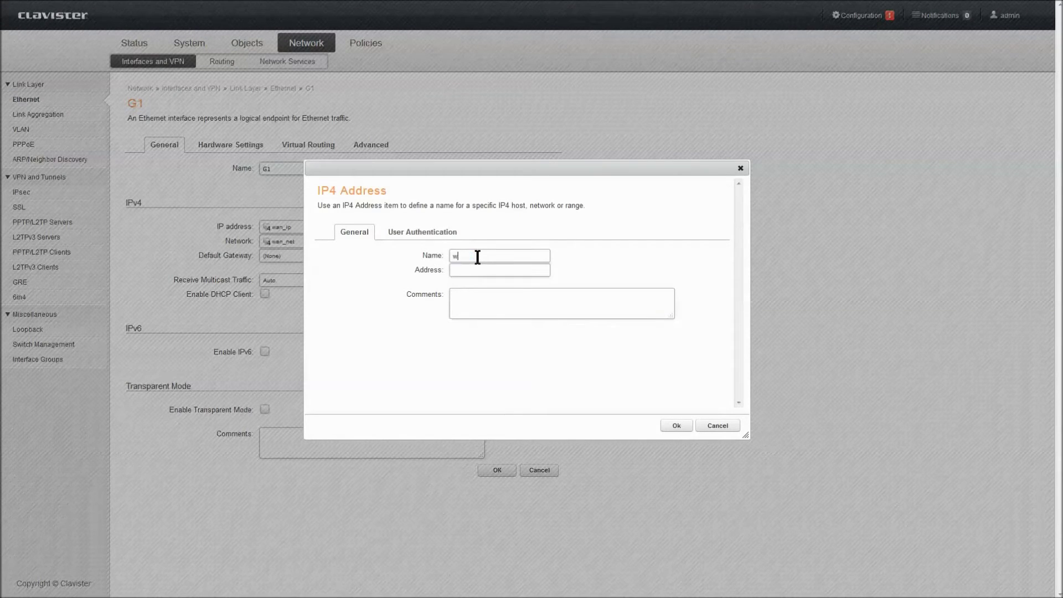
text(gw)
text(72)
text(17.)
text(6.1)
click(677, 425)
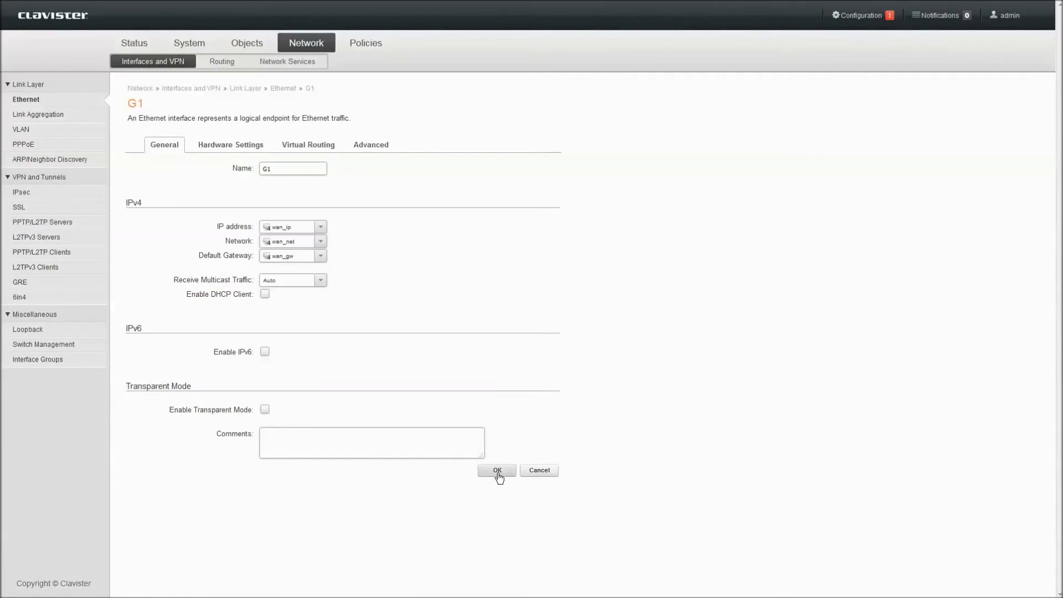
Rename the G1 Ethernet interface to wan and save it.
double_click(299, 169)
text(wan)
click(498, 469)
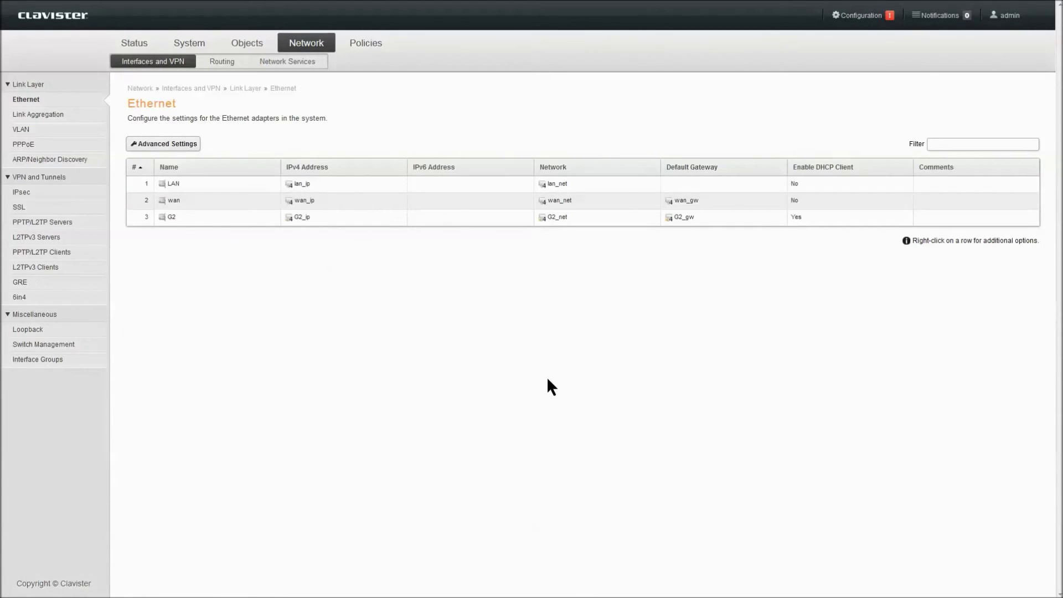
Set the time zone to GMT+01:00 Central European Time with automatic daylight saving, then open Local User Databases.
click(195, 50)
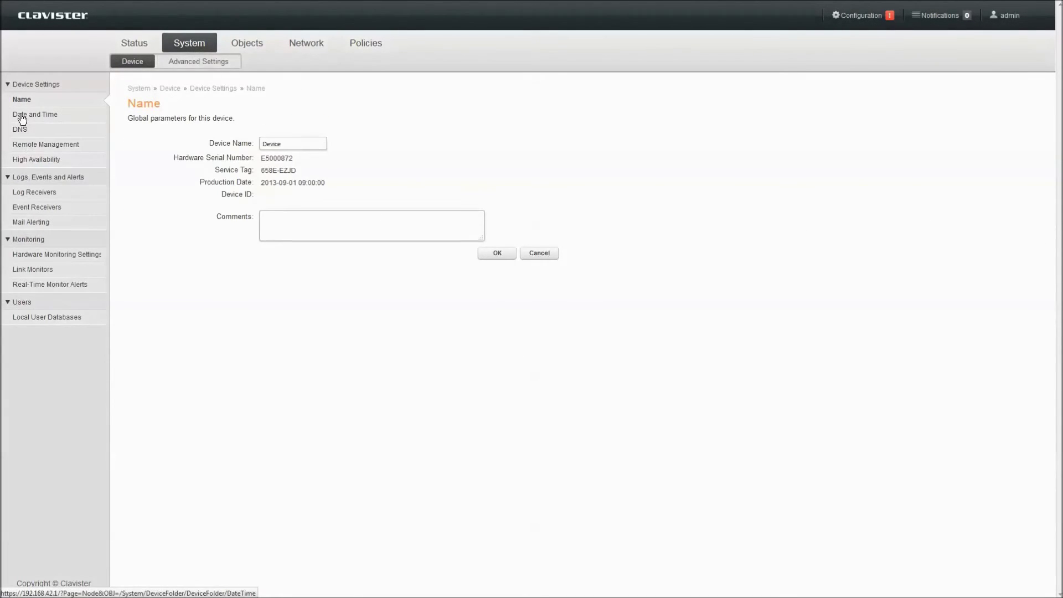
click(22, 116)
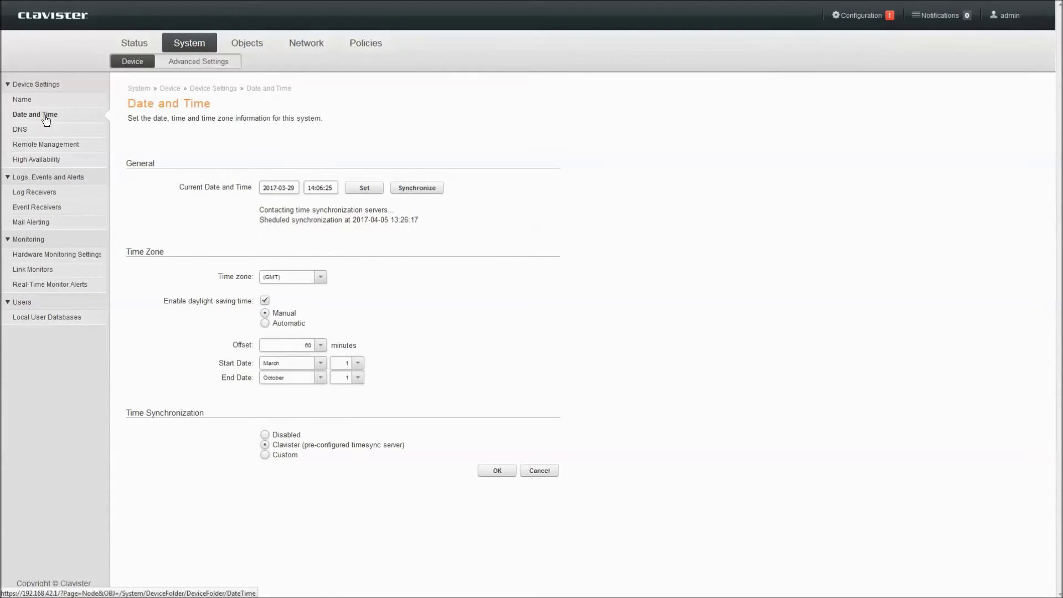
click(320, 276)
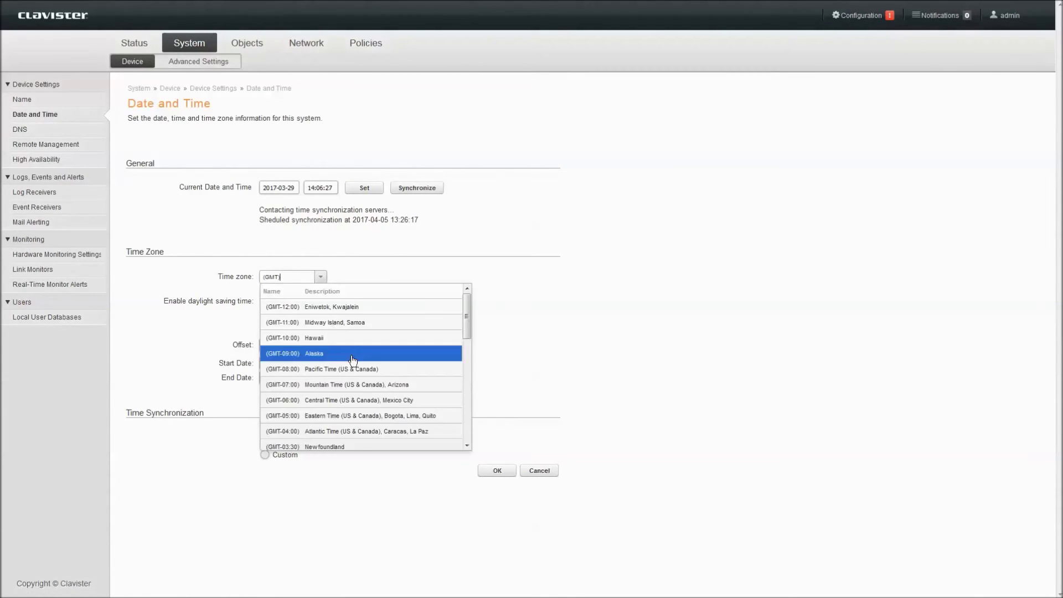
scroll(353, 360, down, 2)
scroll(348, 387, down, 2)
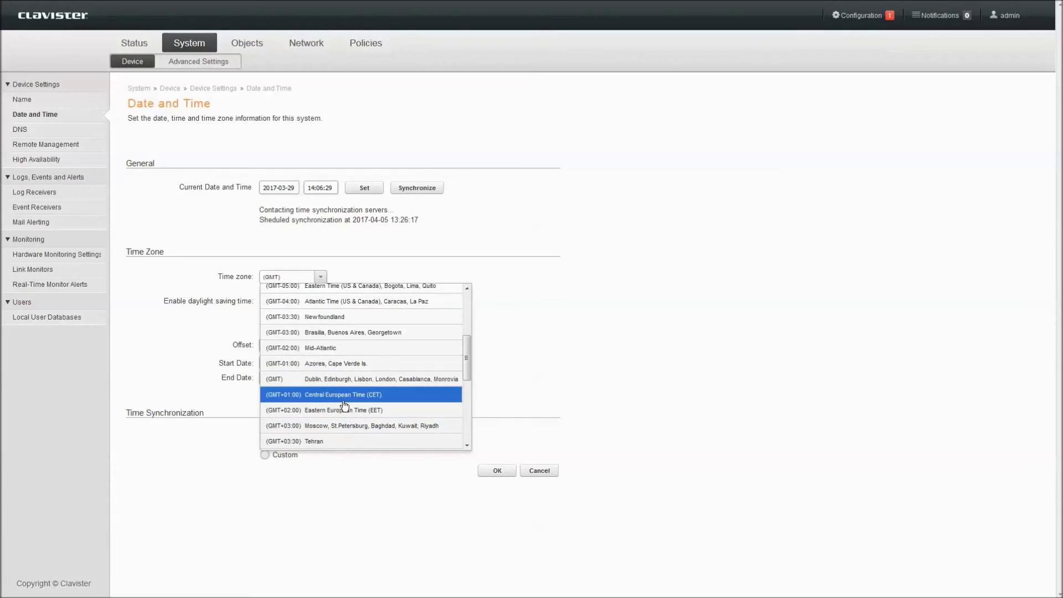
click(344, 395)
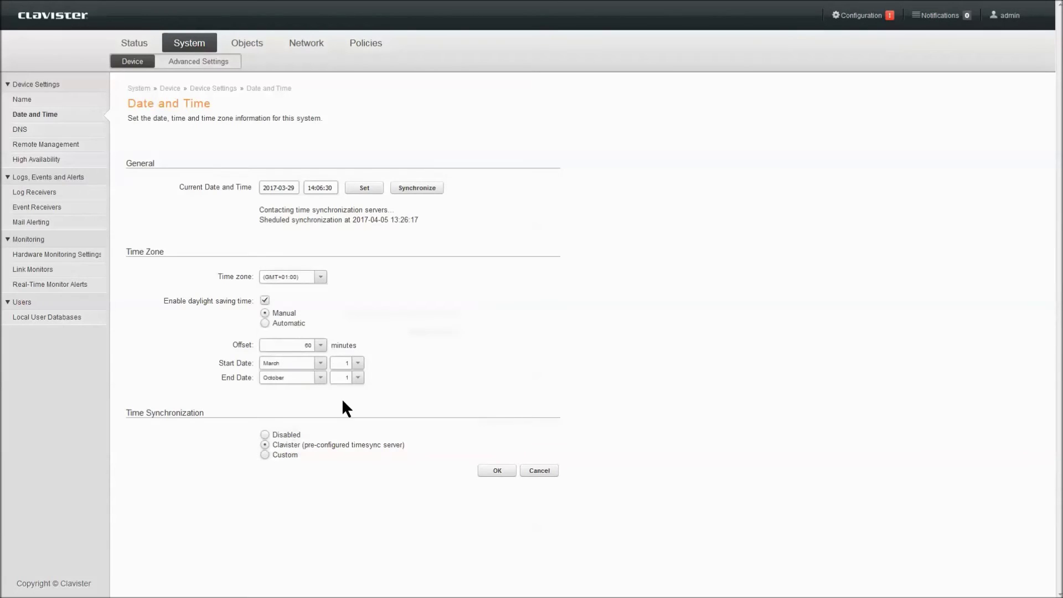
click(265, 324)
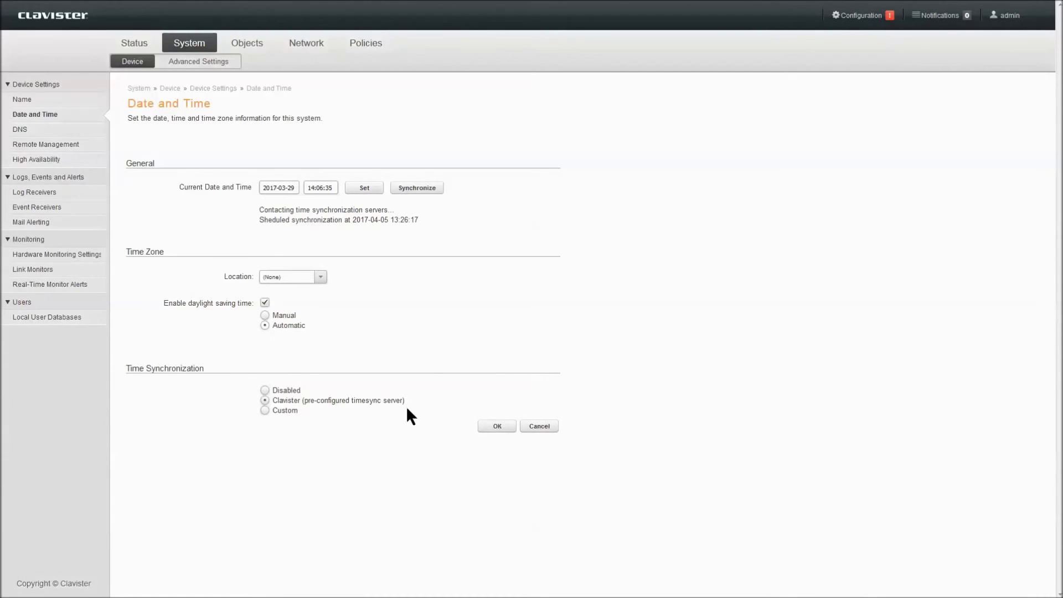
click(494, 426)
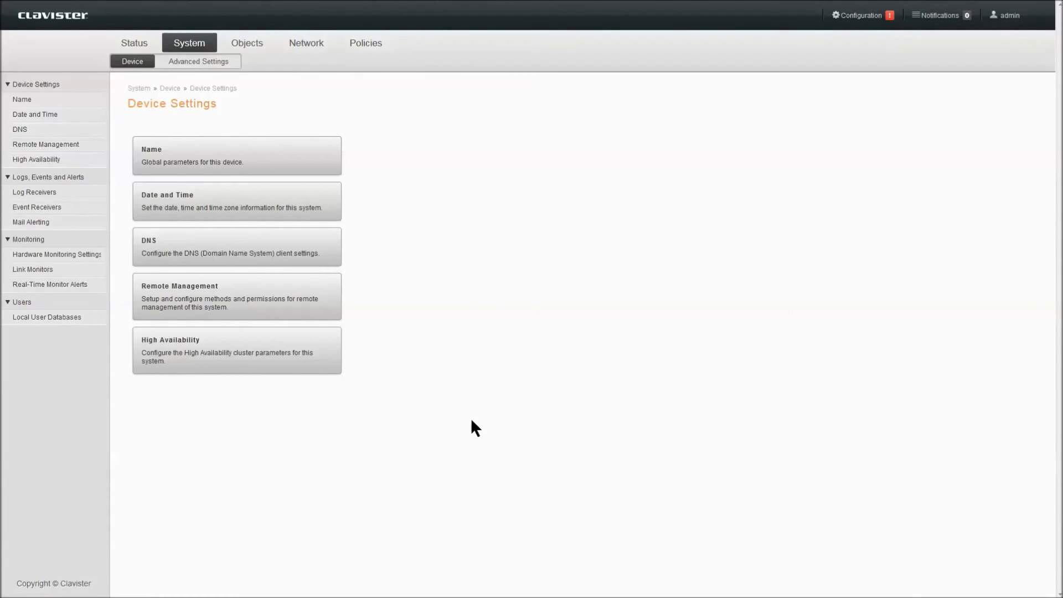
click(51, 319)
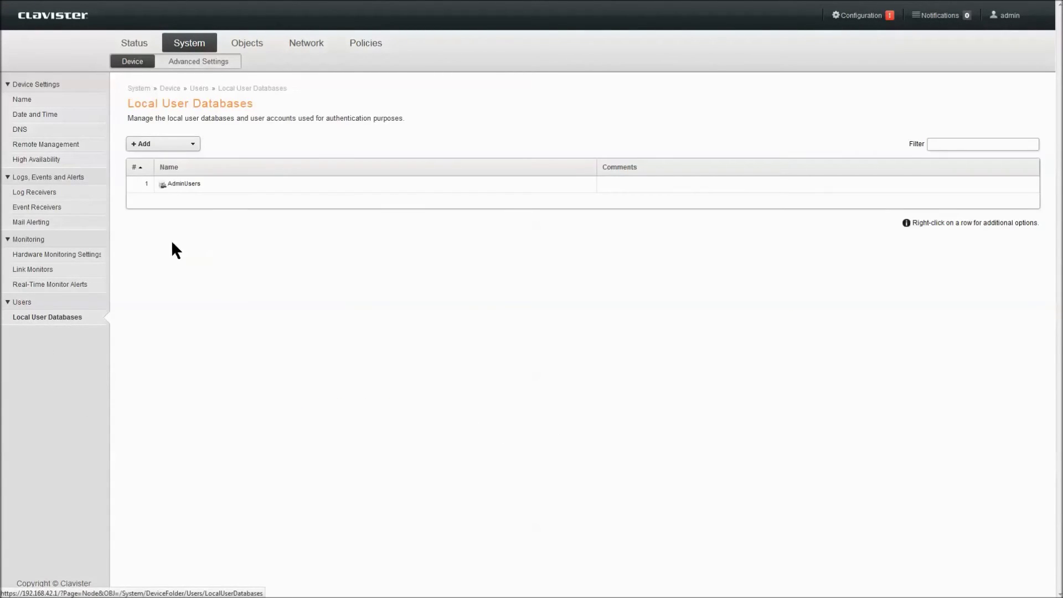
In AdminUsers, give the admin user a new password, entered and confirmed.
click(224, 186)
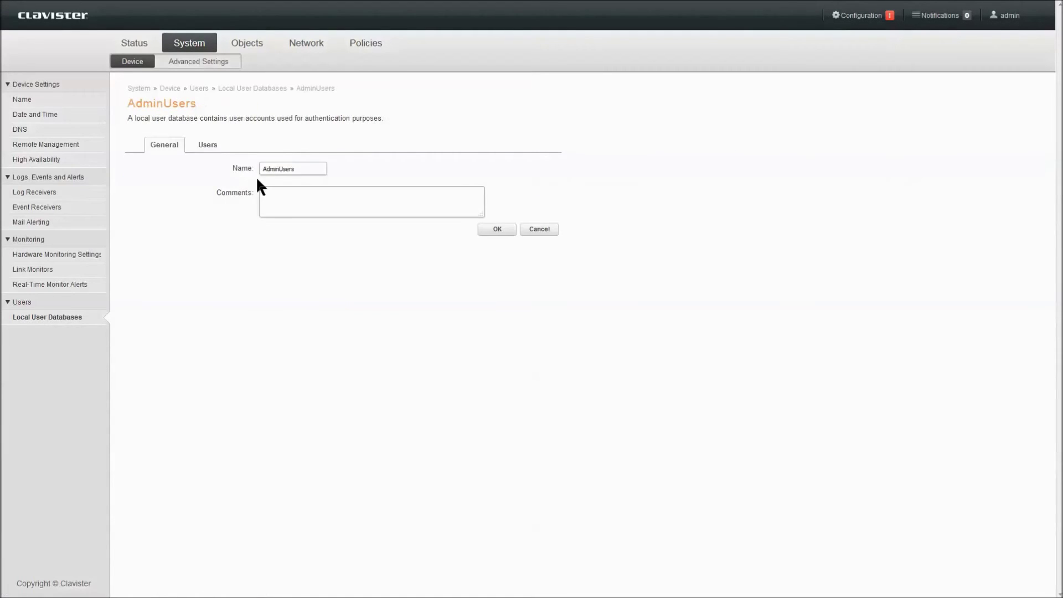
click(221, 153)
click(200, 214)
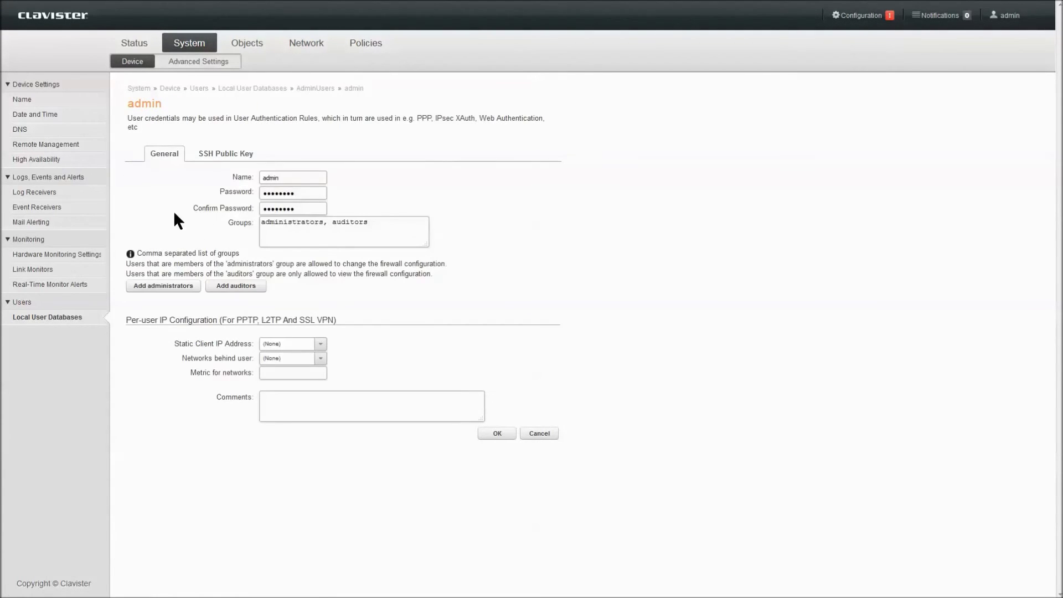
click(292, 198)
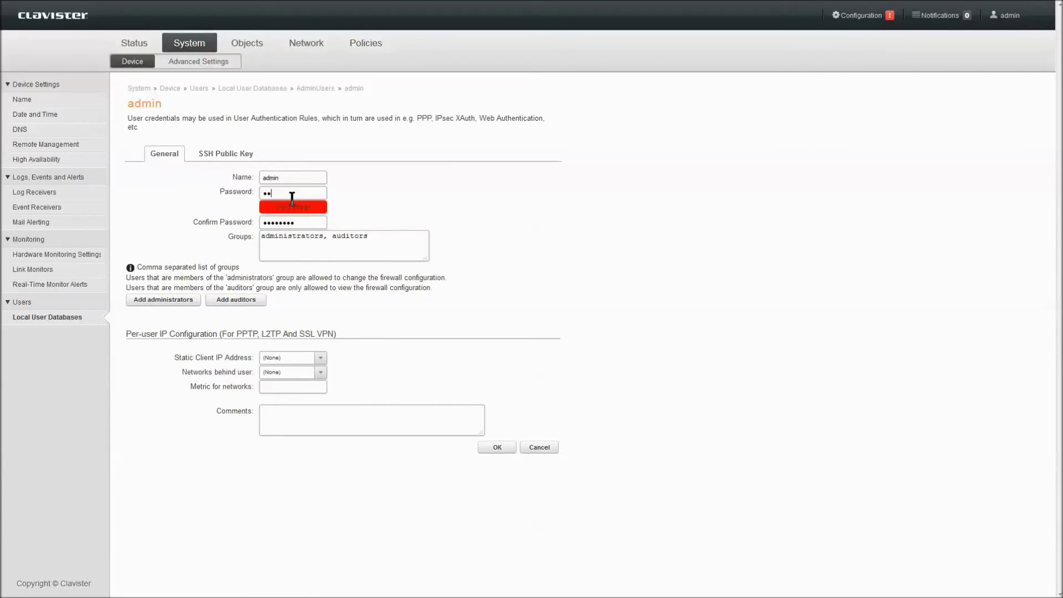
key(Tab)
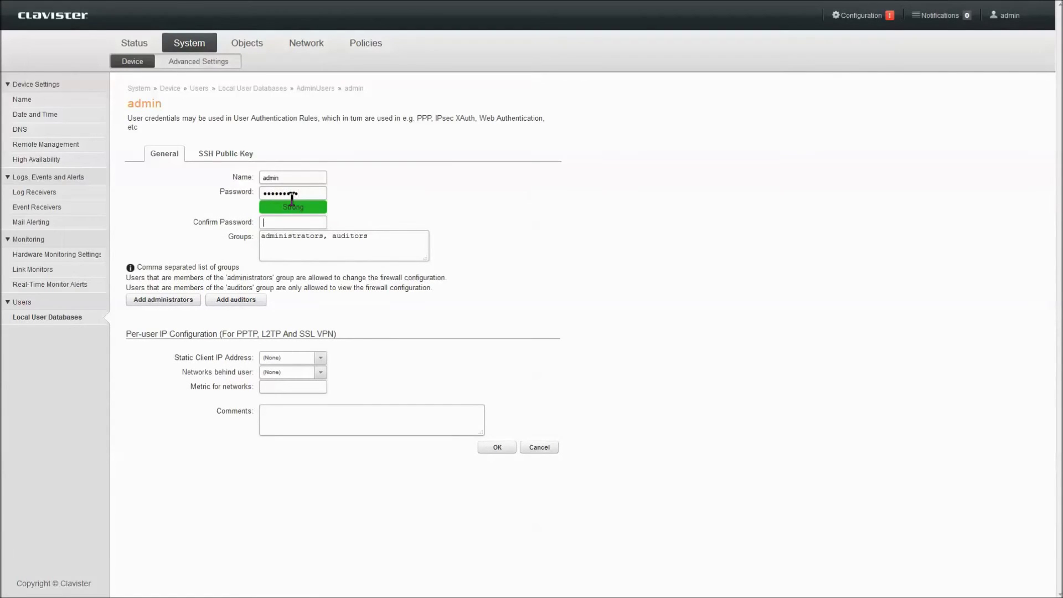
key(Return)
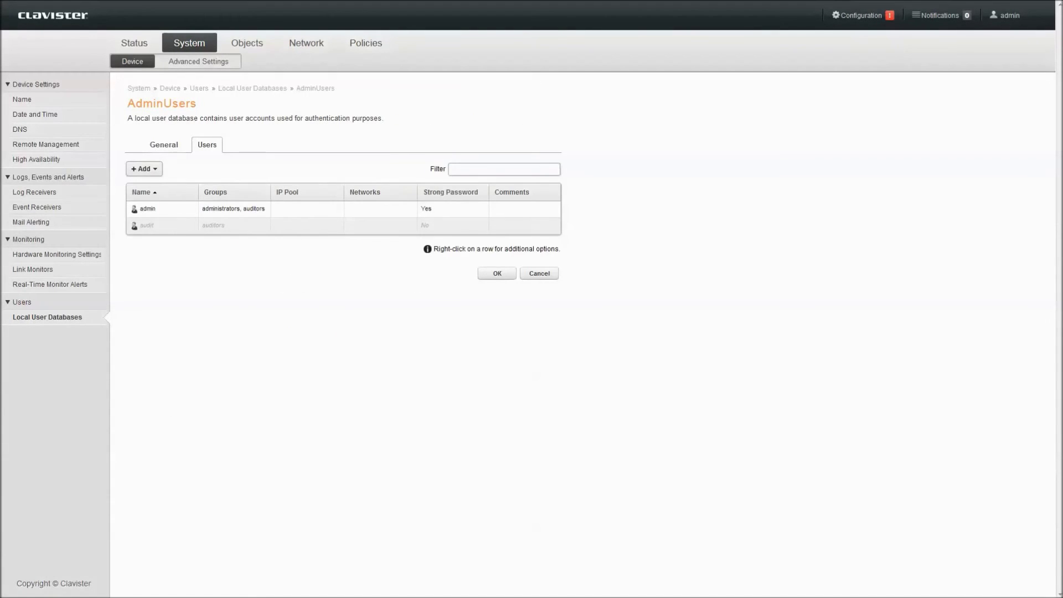
Create IP4 address object dnsserver_ip at 8.8.8.8 as the DNS primary server and apply.
click(133, 61)
click(22, 130)
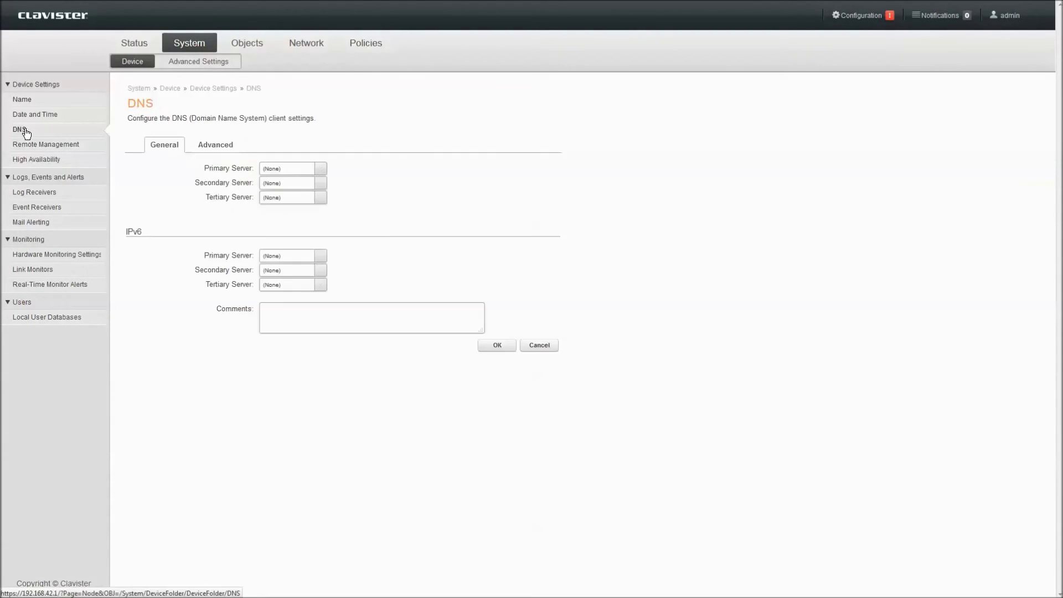
click(319, 169)
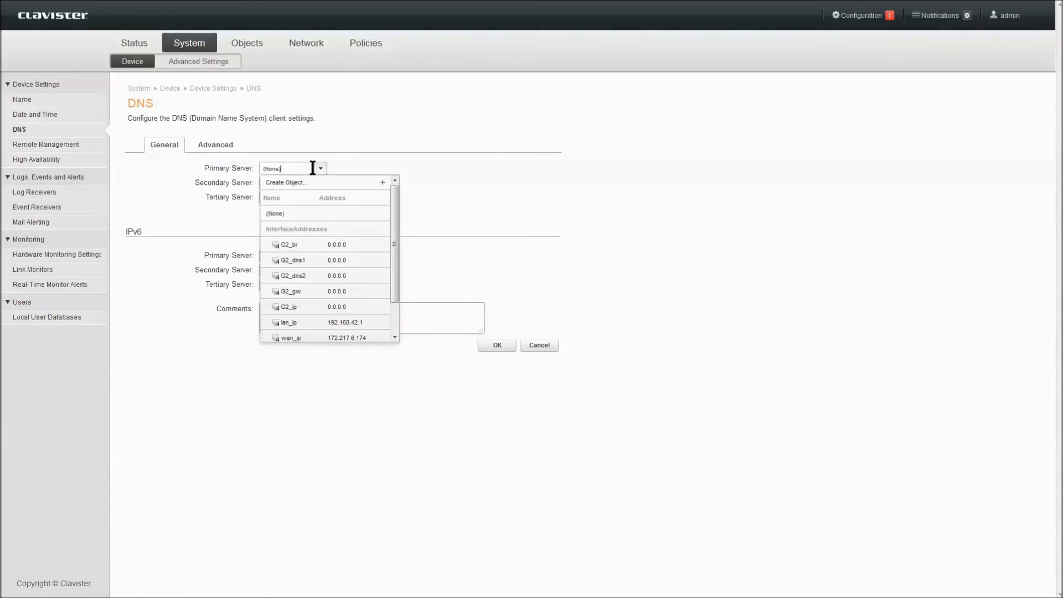
click(336, 183)
click(388, 192)
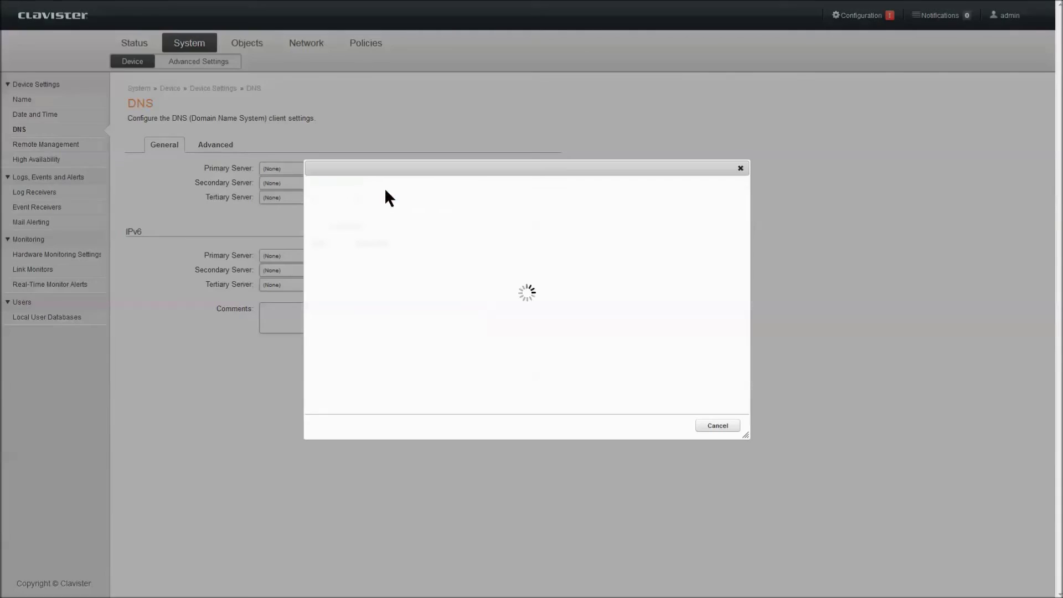
double_click(494, 254)
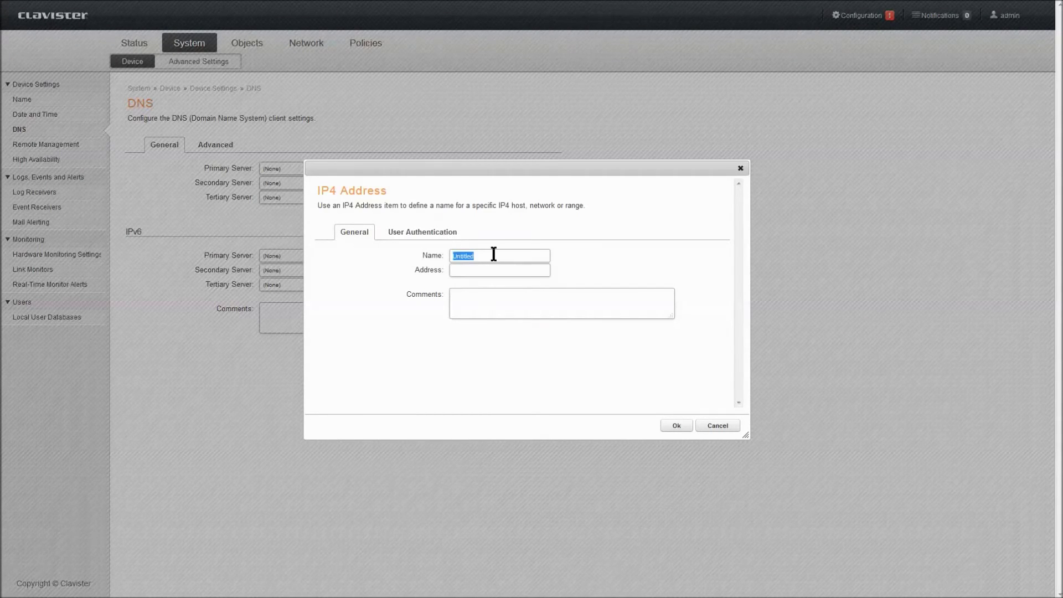
text(dns)
text(er_)
text(8.8.8.)
text(8)
click(674, 424)
click(502, 353)
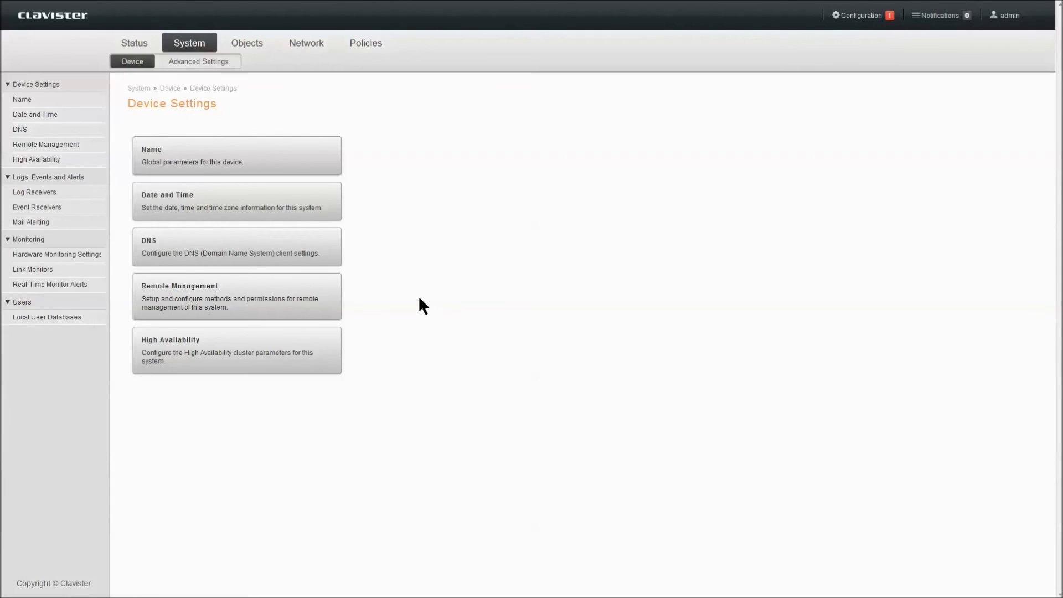
Add a DHCP server named dhcp_server with interface filter LAN.
click(321, 49)
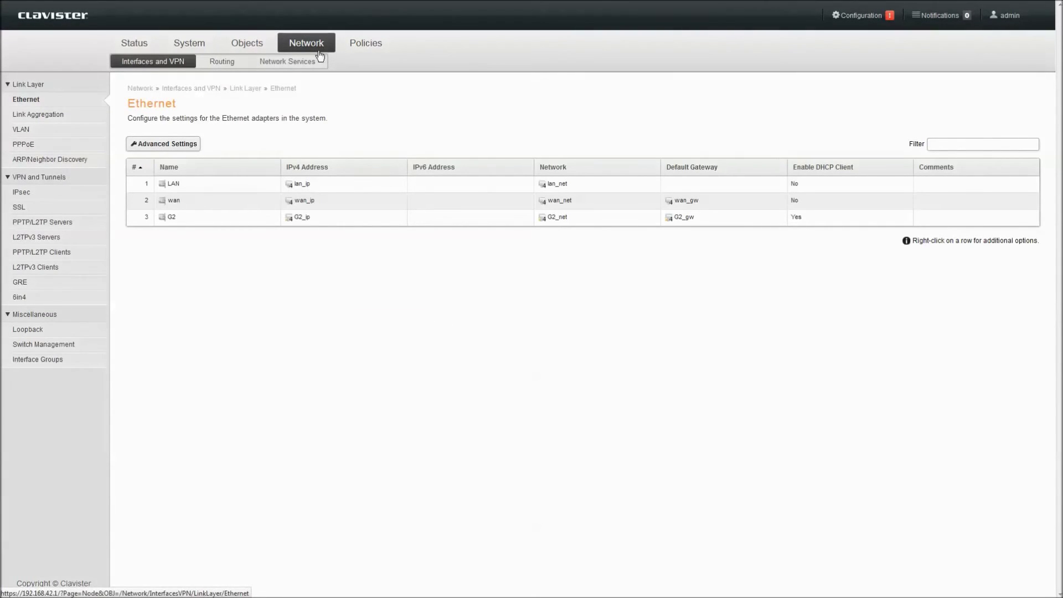
click(305, 62)
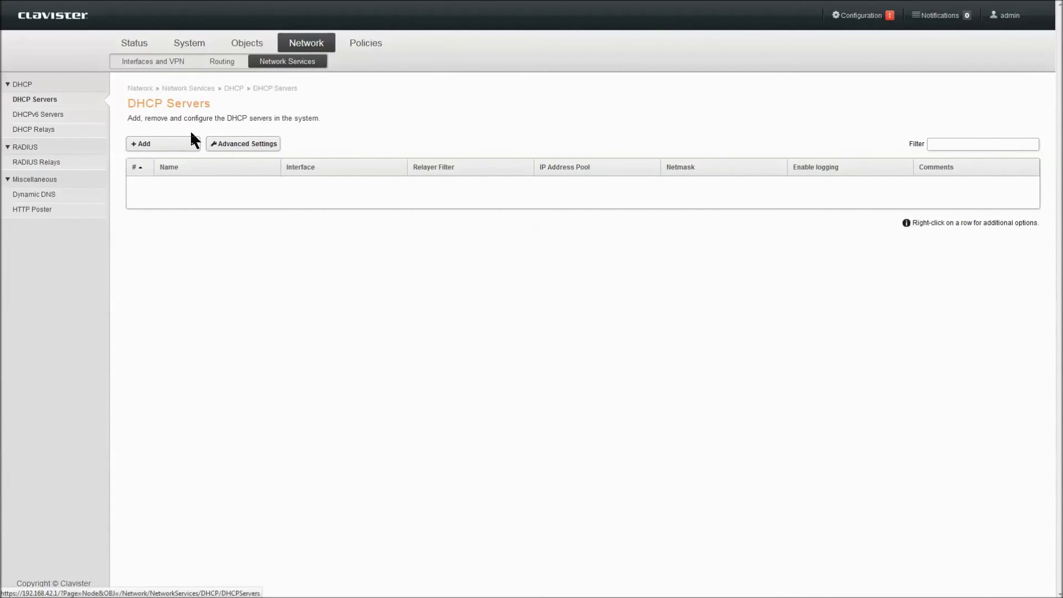
click(193, 143)
click(179, 160)
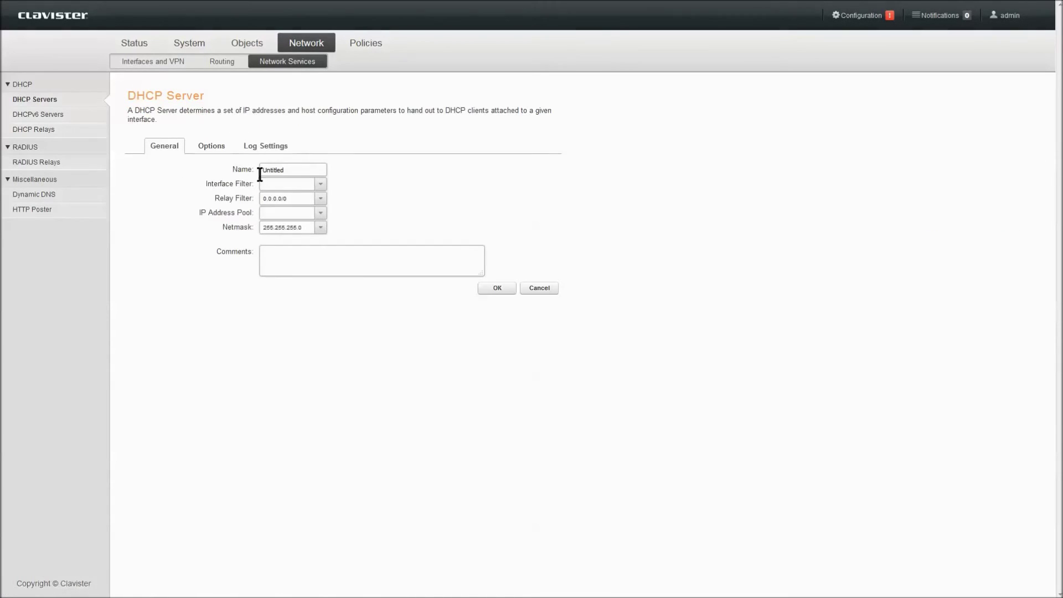
double_click(276, 166)
text(dhcp)
text(_server)
key(Tab)
text(LAN)
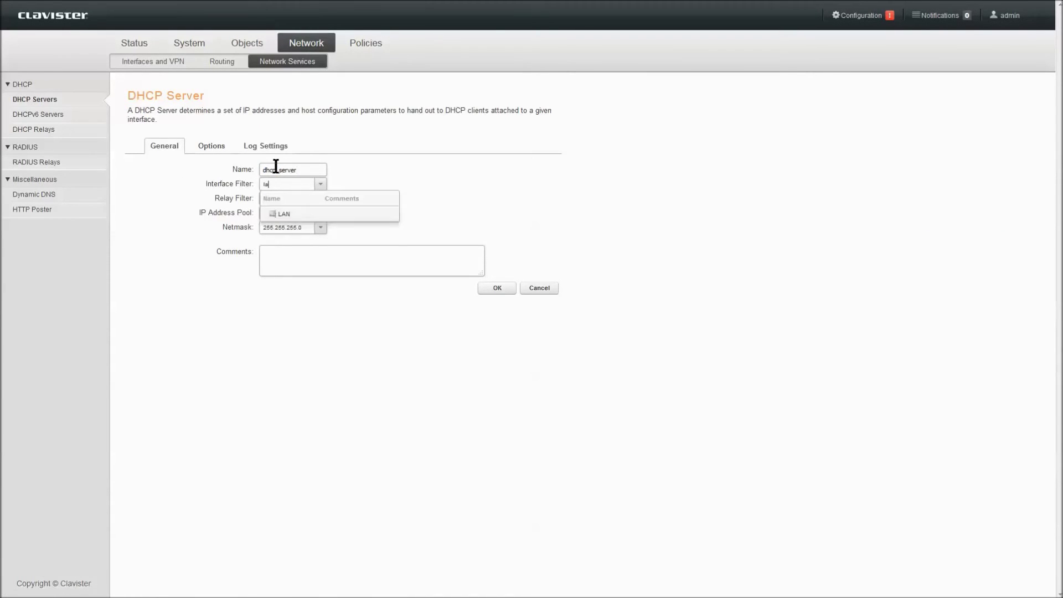
key(Return)
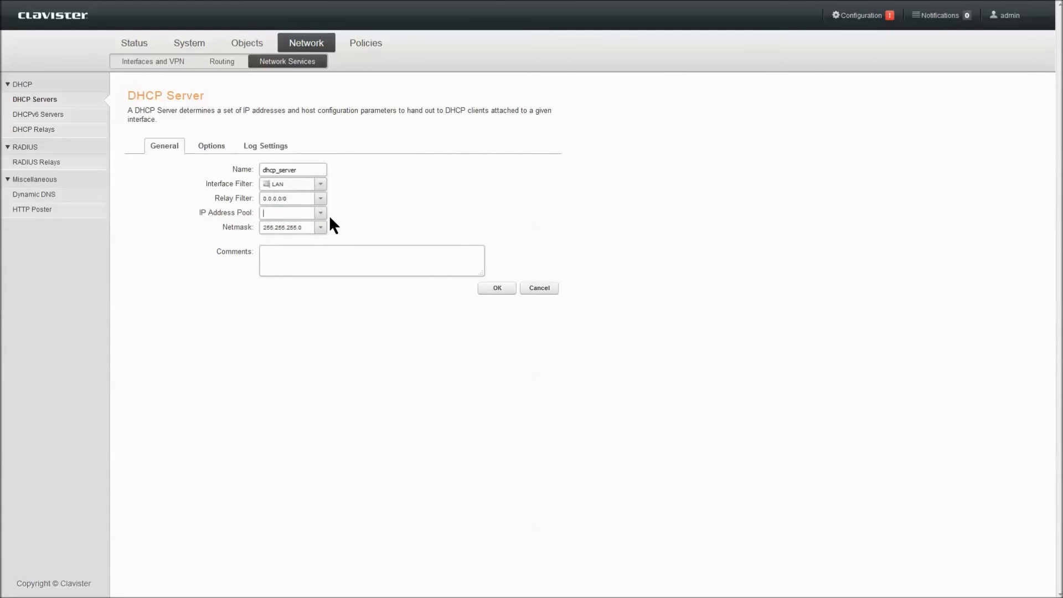
Create address pool object dhcp_pool spanning 192.168.42.10–192.168.42.100.
click(321, 213)
click(415, 236)
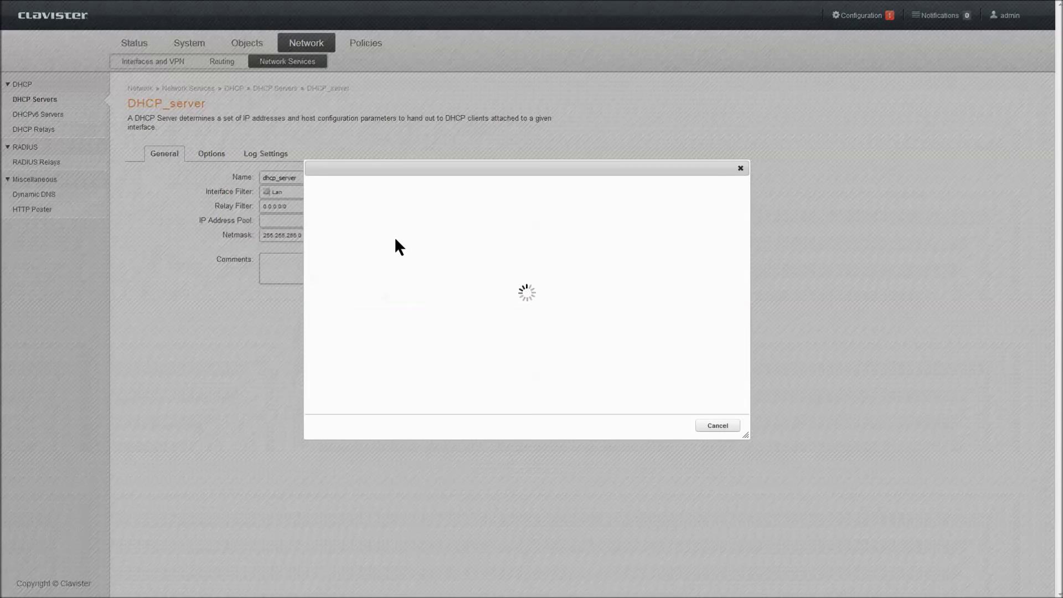
text(dhcp_poo)
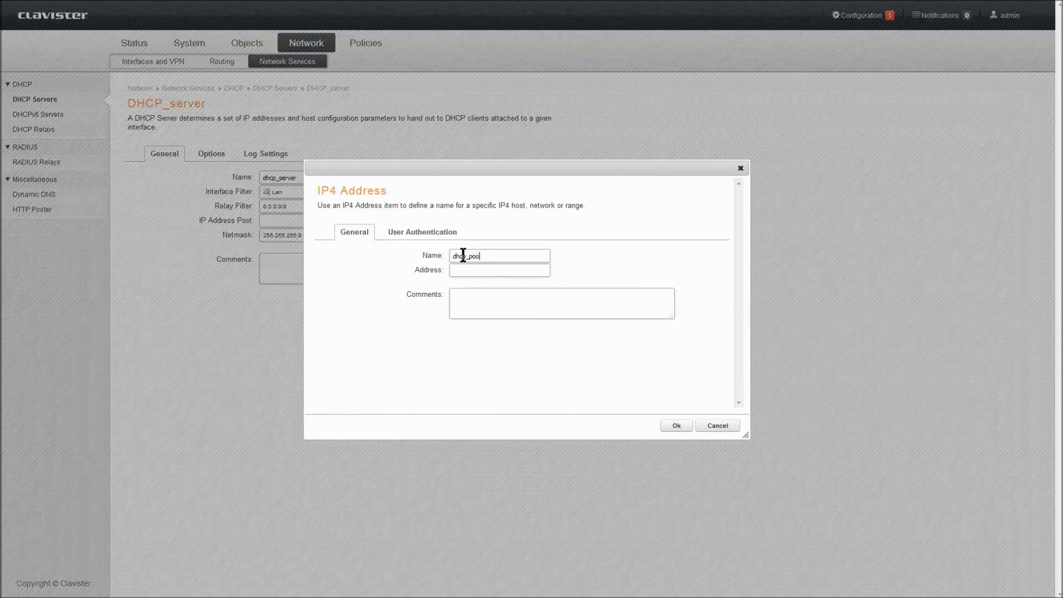
text(192.)
text(68.4)
text(2.1)
text(192.)
text(168)
text(42.100)
click(676, 426)
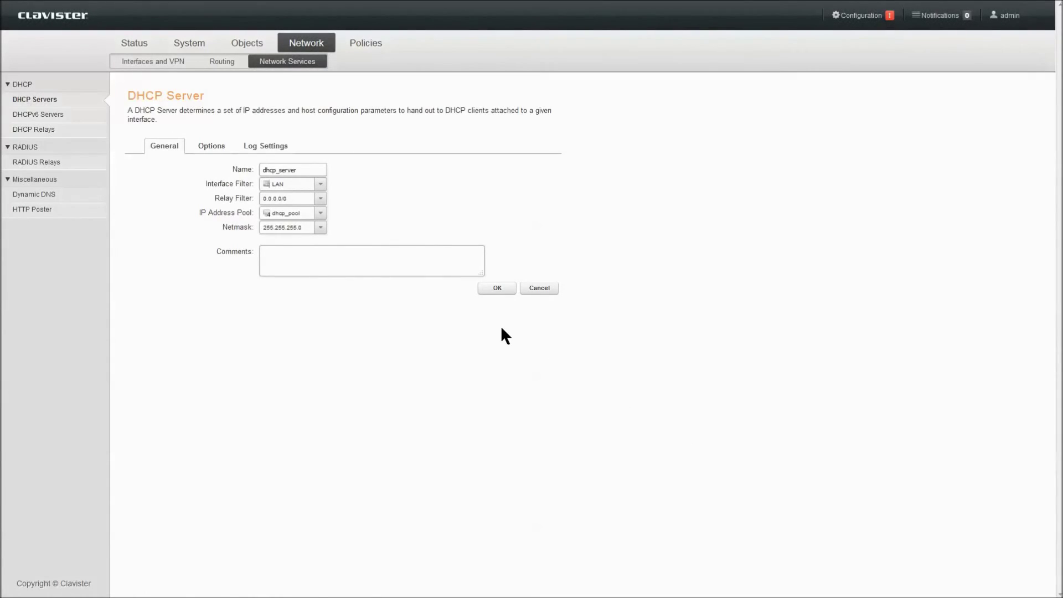
Set dhcp_server's default gateway to lan_ip and primary DNS to dnsserver_ip, then save it.
click(216, 153)
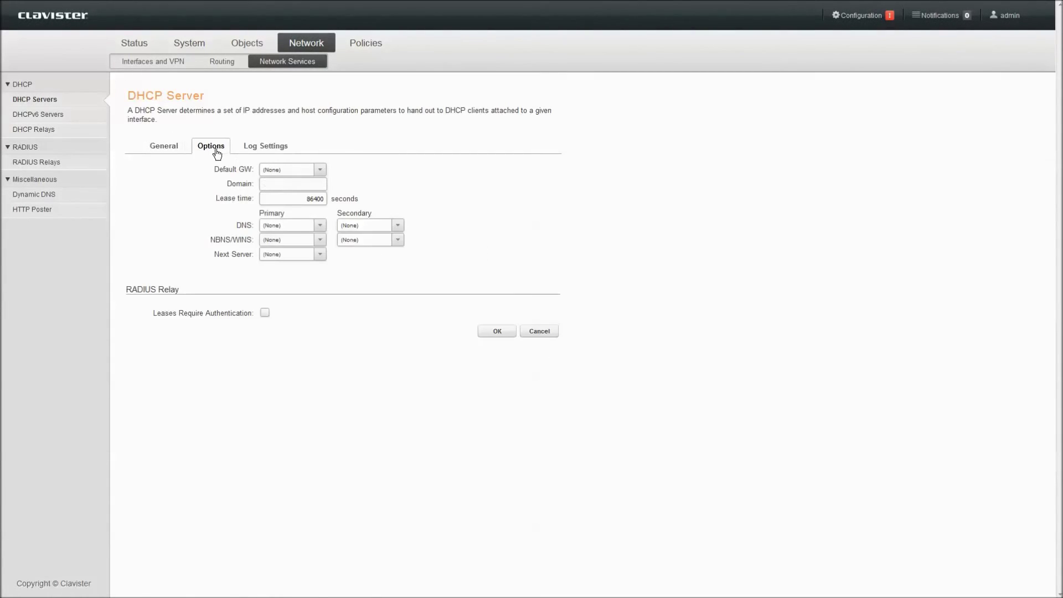
click(320, 171)
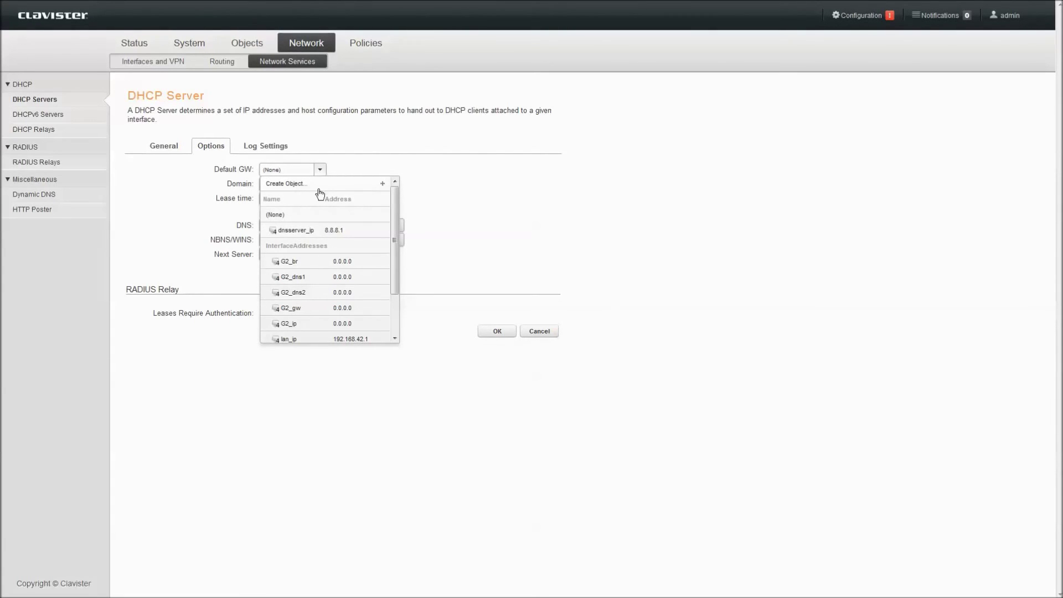
click(322, 338)
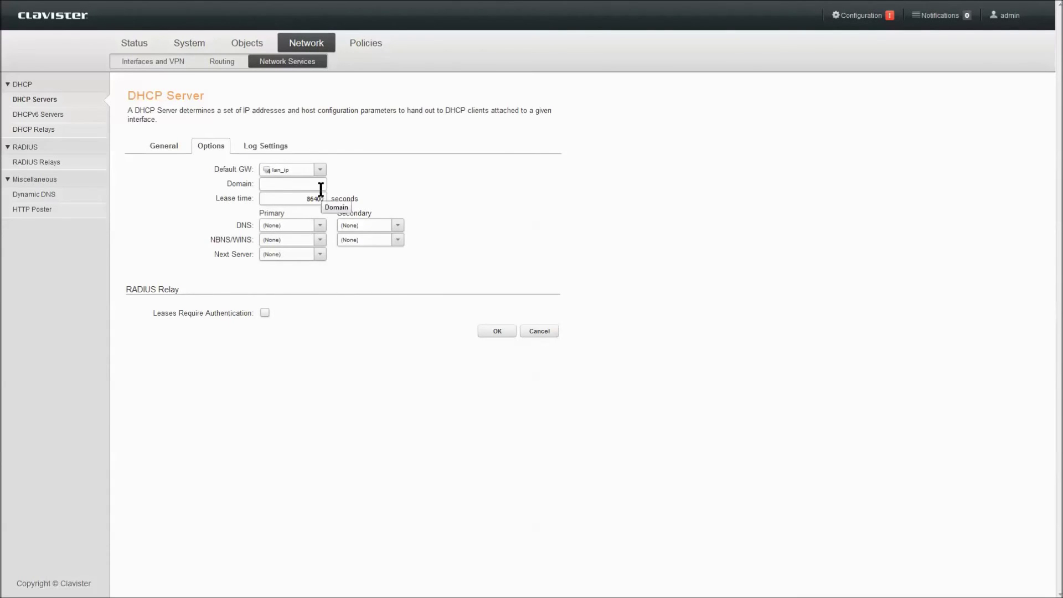
click(319, 226)
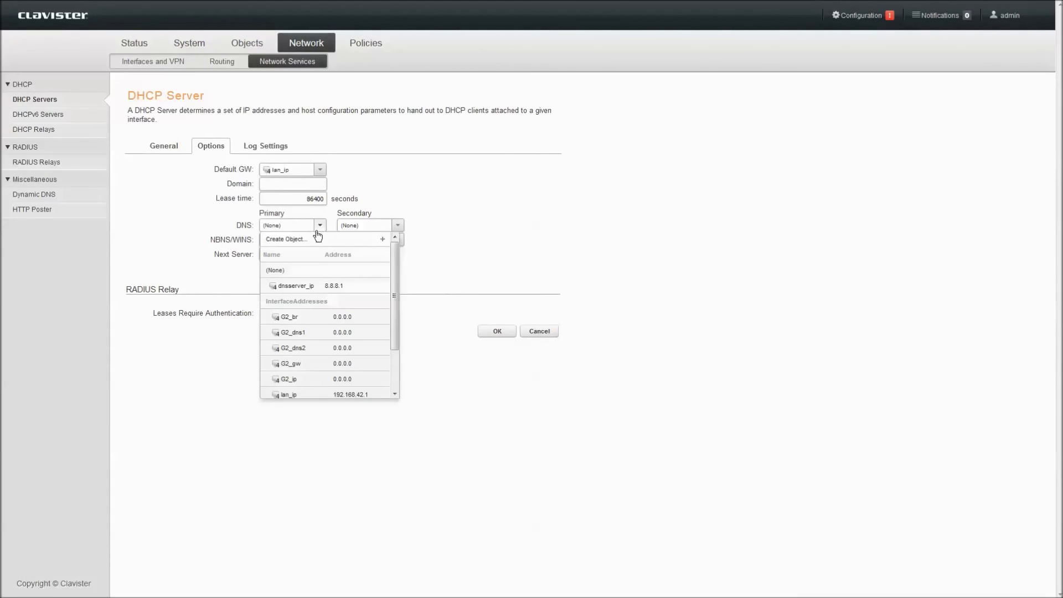
click(315, 287)
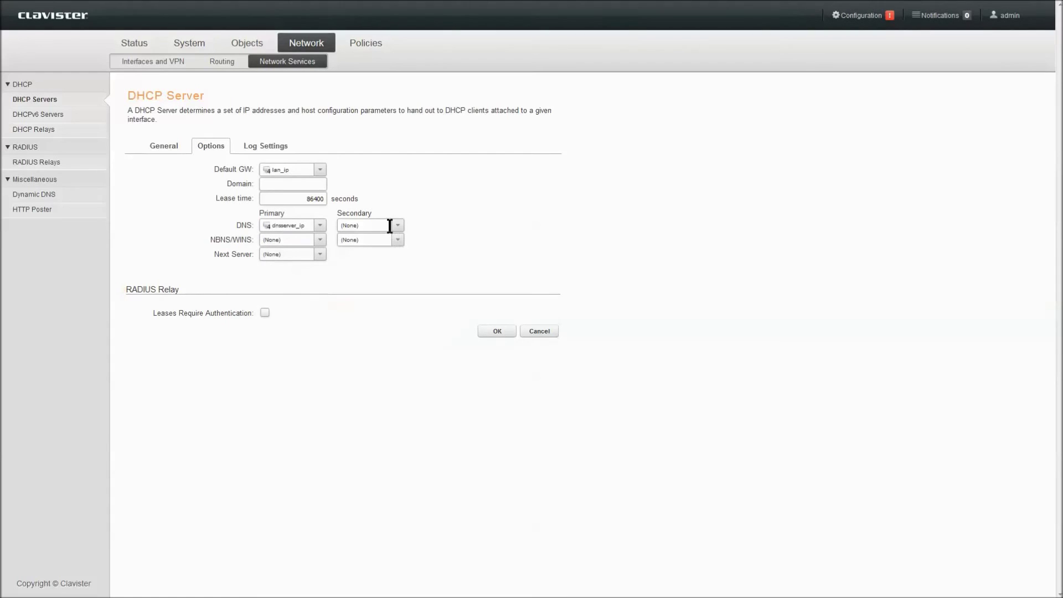
click(492, 332)
click(493, 332)
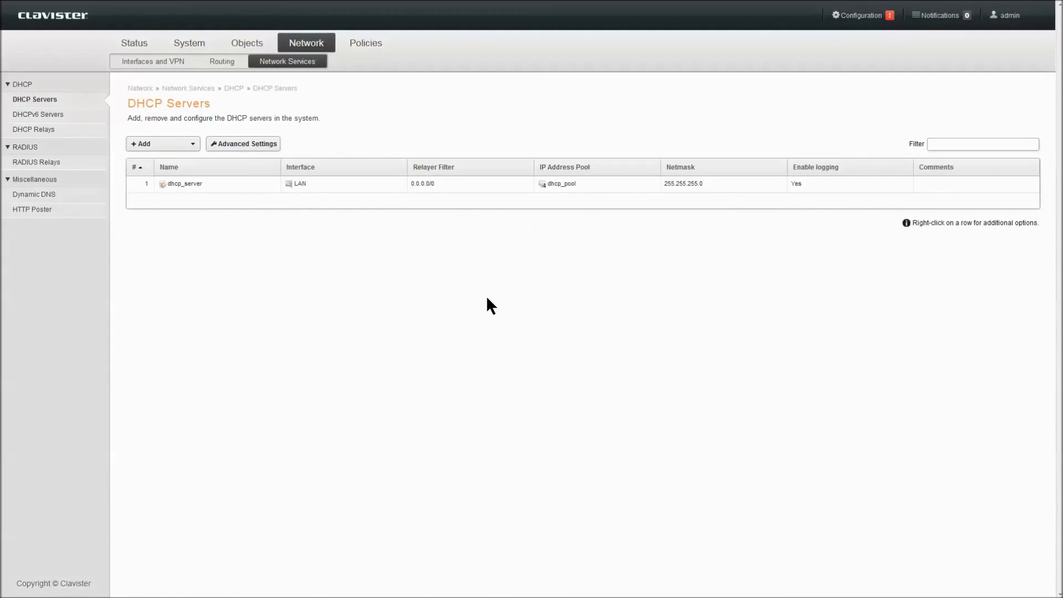
Save and activate the pending configuration changes, confirming the prompt.
click(859, 16)
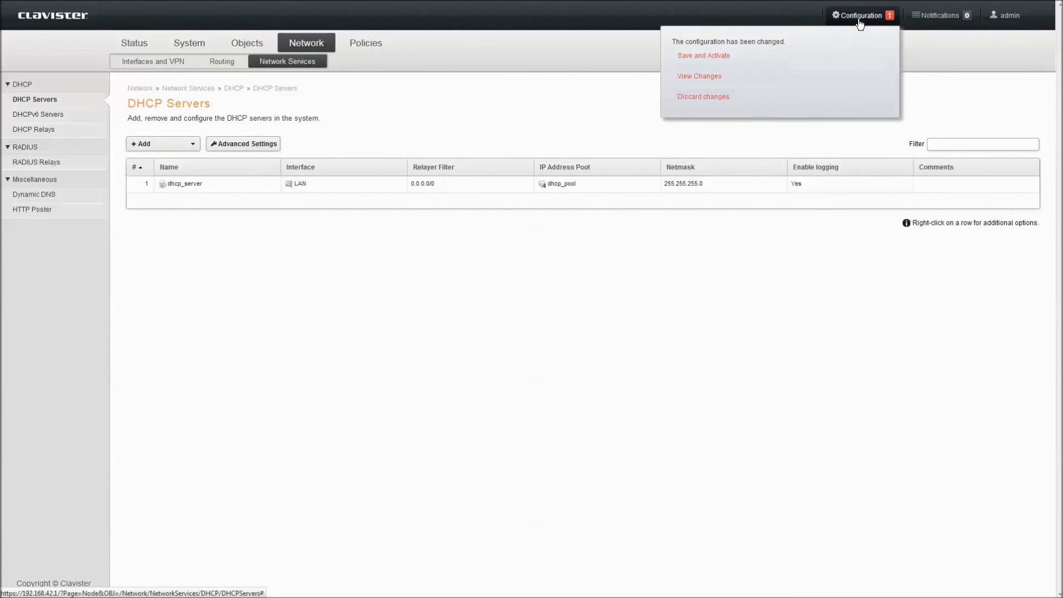
click(734, 63)
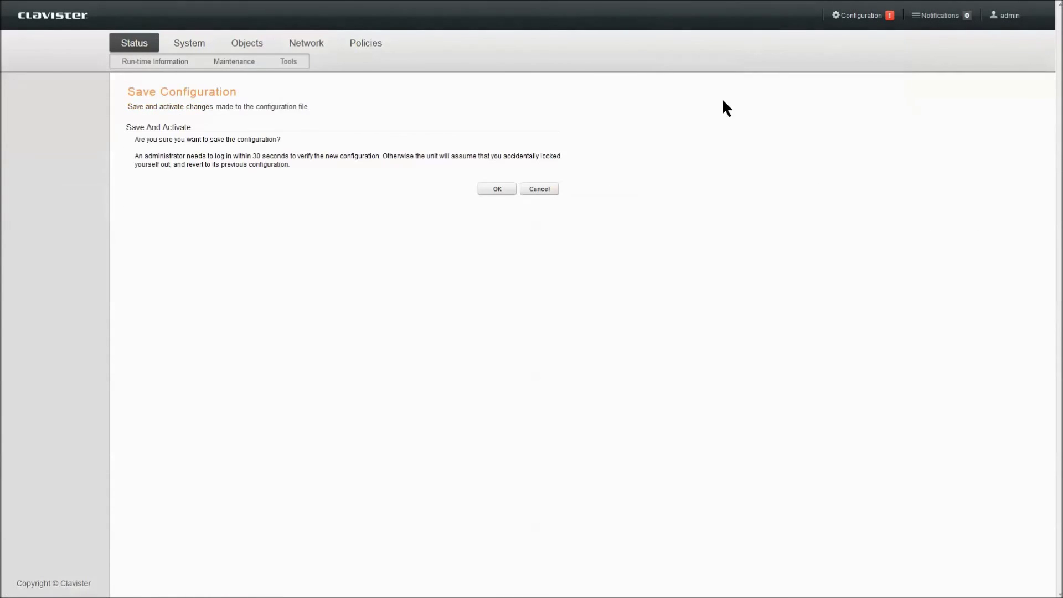
click(494, 190)
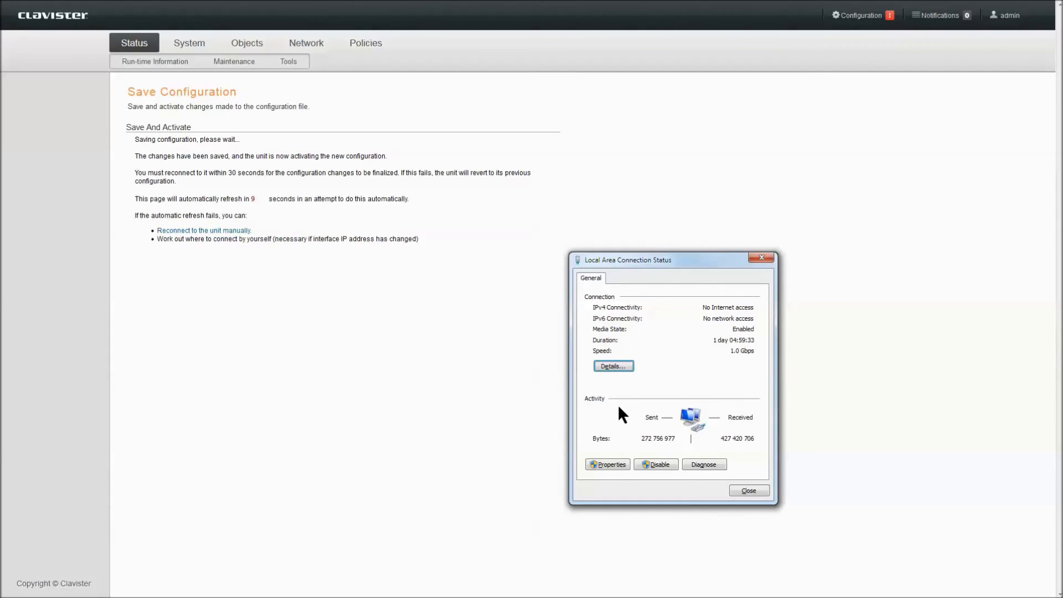
Set the adapter's IPv4 to obtain both IP address and DNS server automatically.
click(613, 464)
double_click(674, 397)
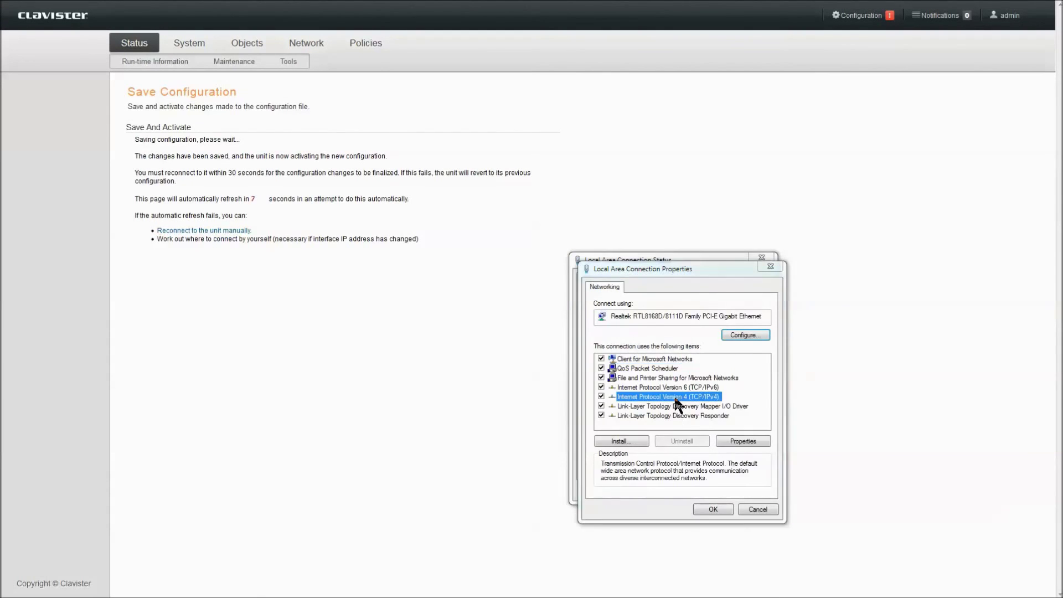
click(635, 380)
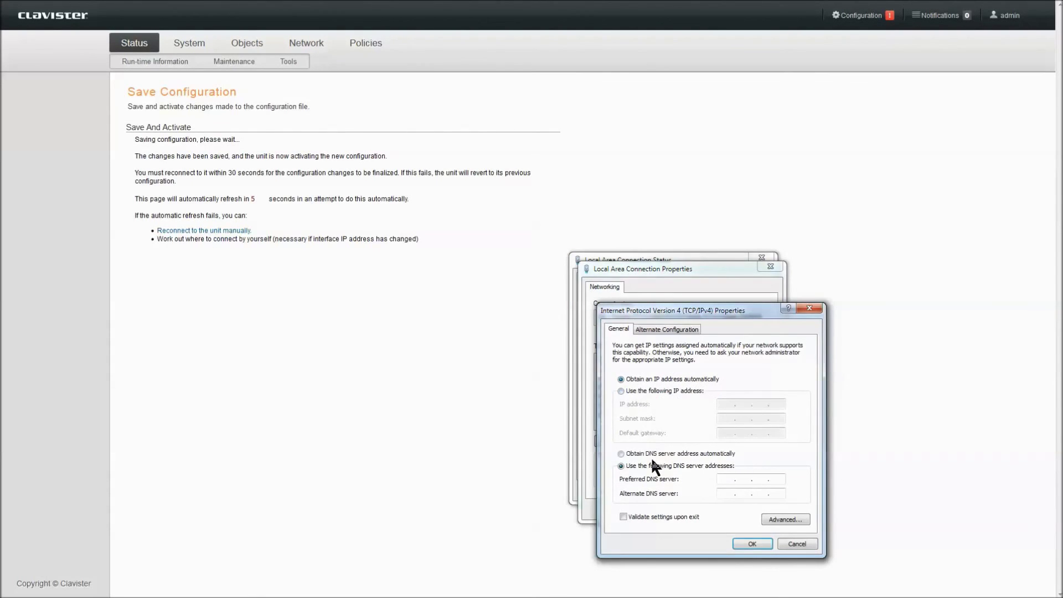
click(651, 454)
click(755, 541)
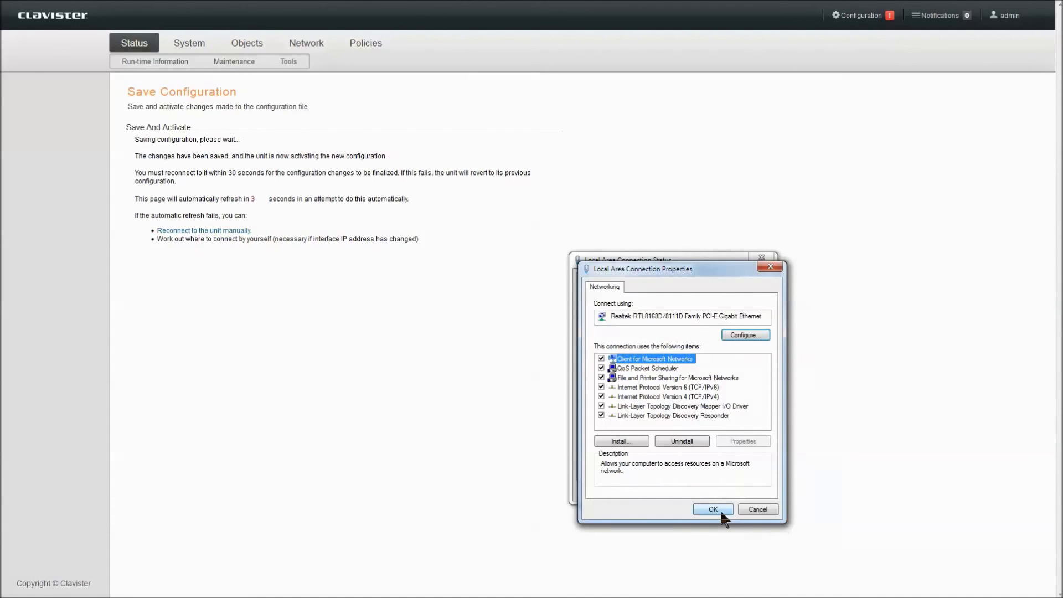
click(720, 508)
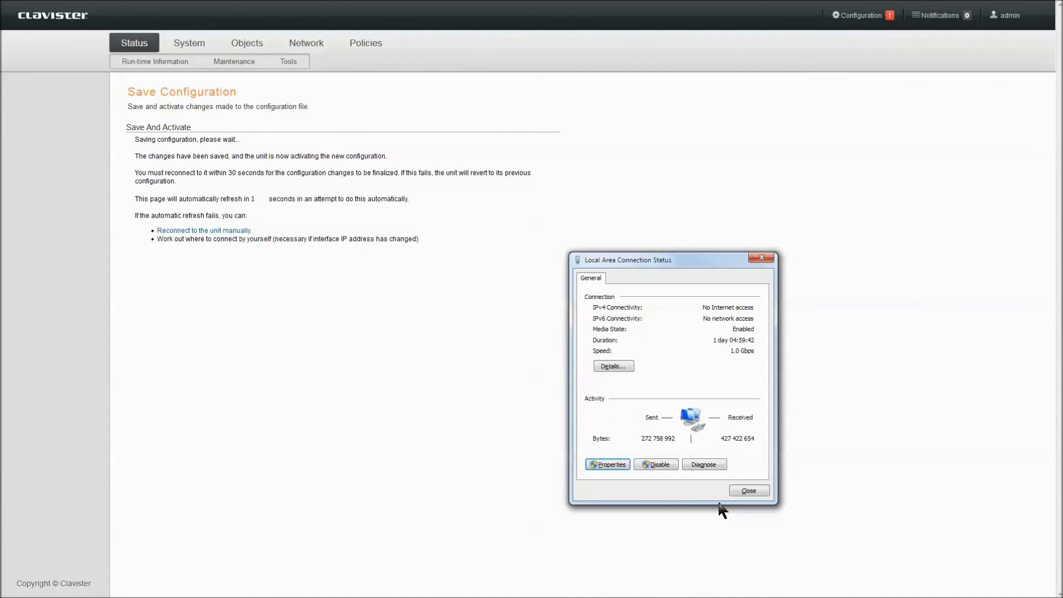
Sign back into the firewall as admin with the account password, then exit full screen.
click(748, 490)
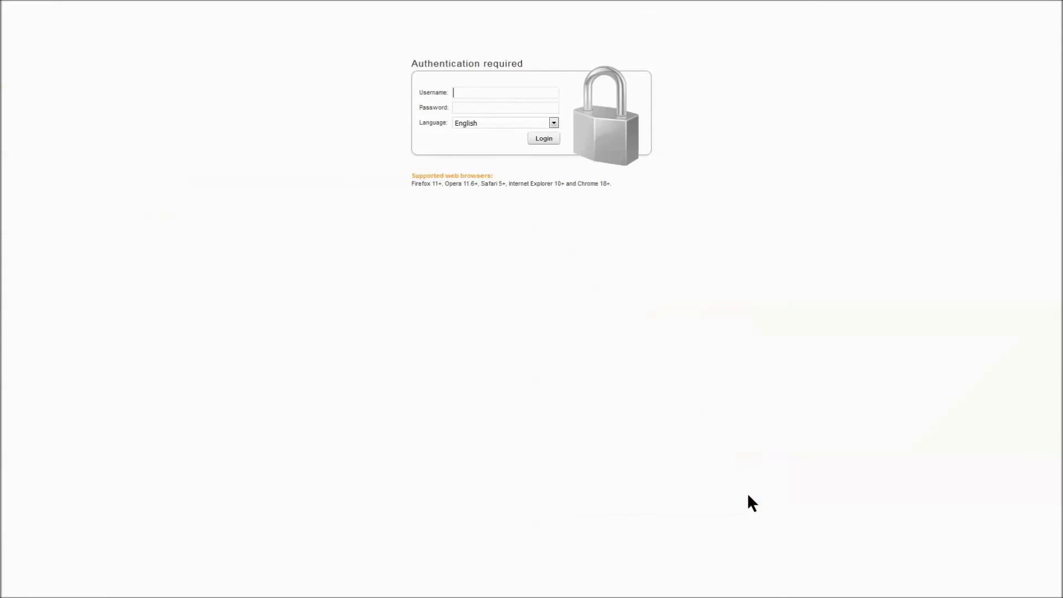
text(admi)
key(Return)
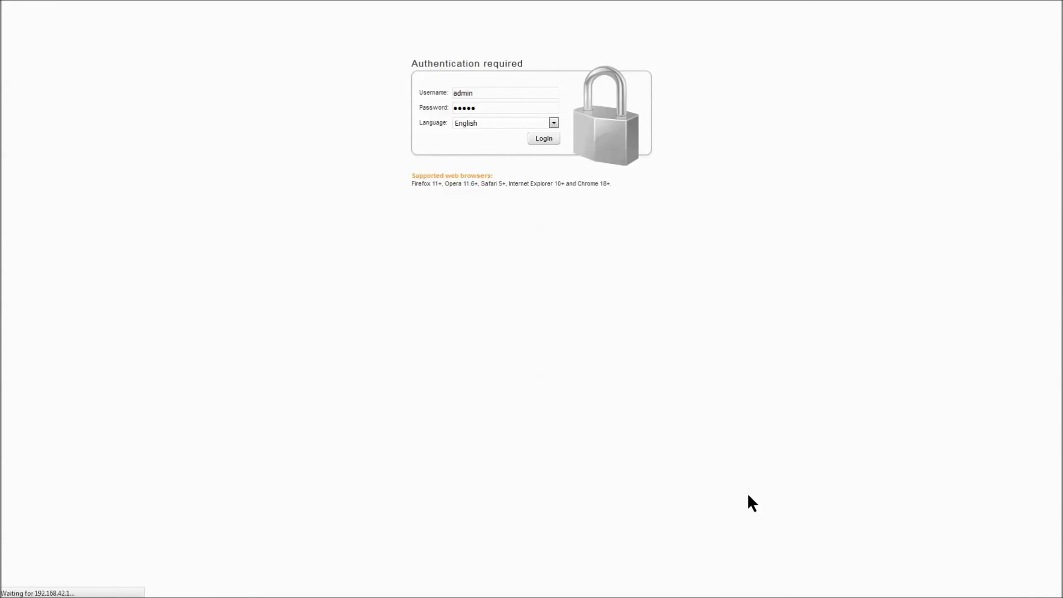
key(F11)
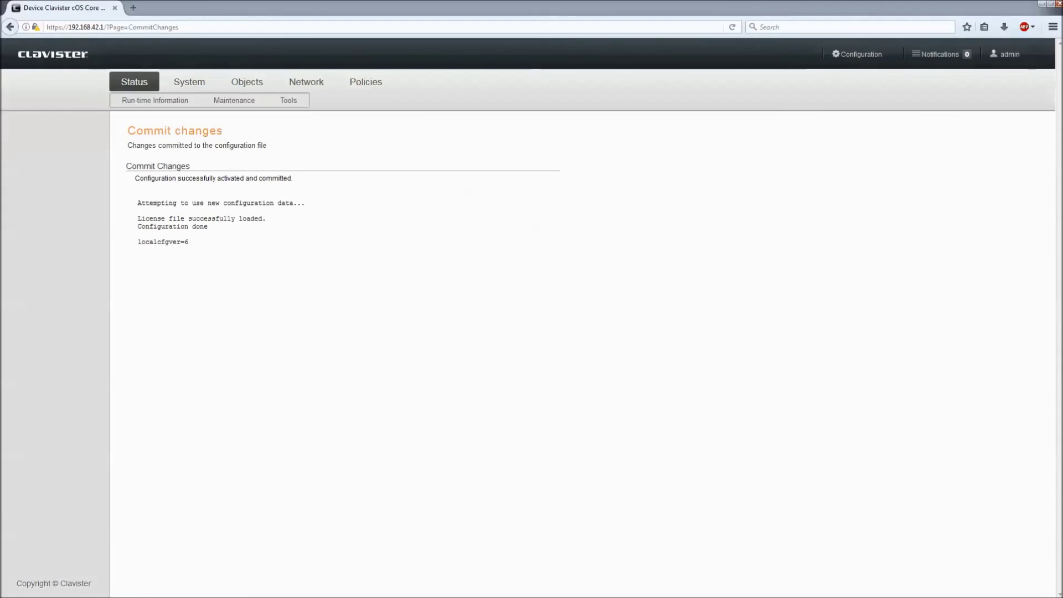